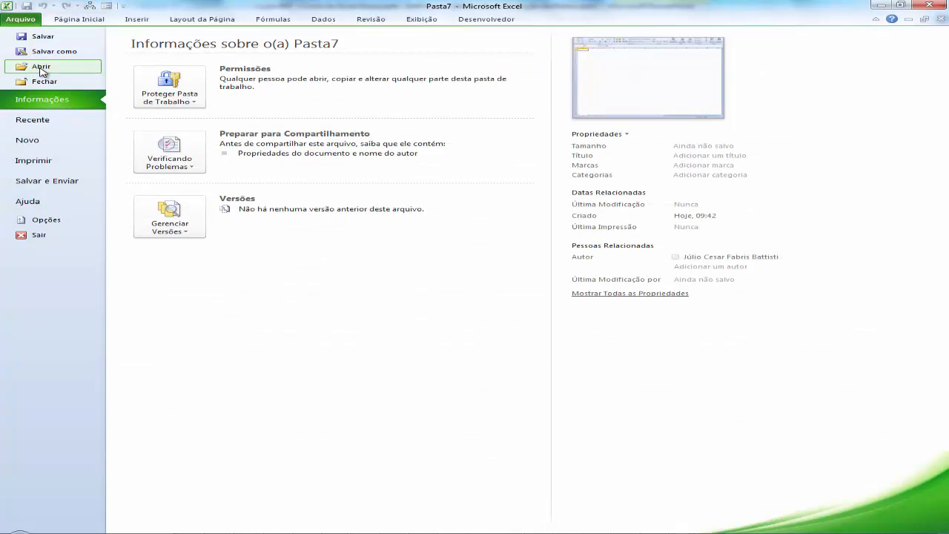
Open the workbook Exemplo 16.xlsx from the Curso de Excel 2010 Avançado folder
left_click(41, 68)
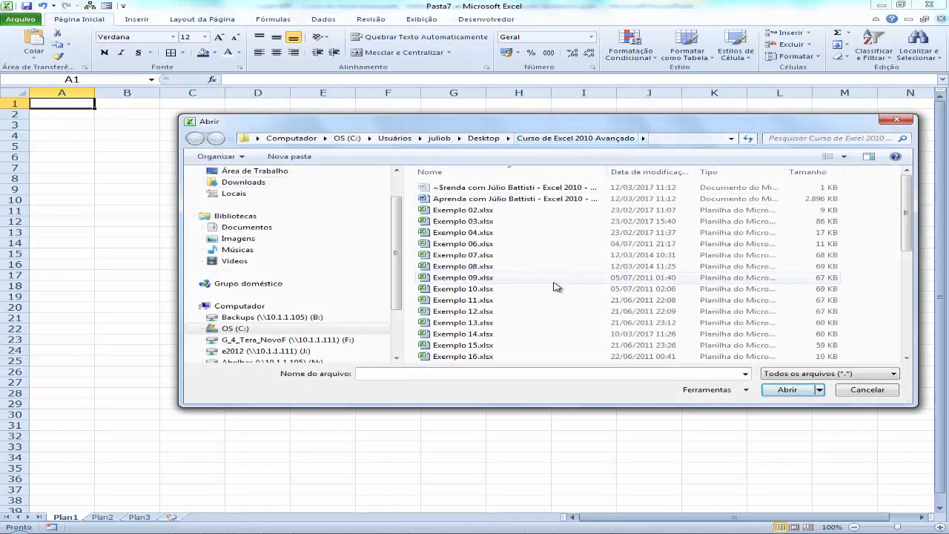
left_click(471, 359)
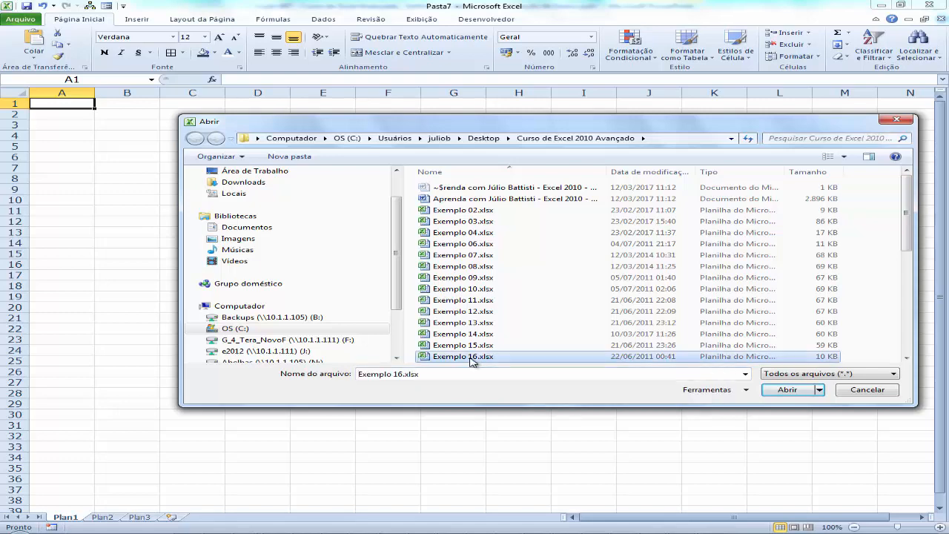
left_click(787, 390)
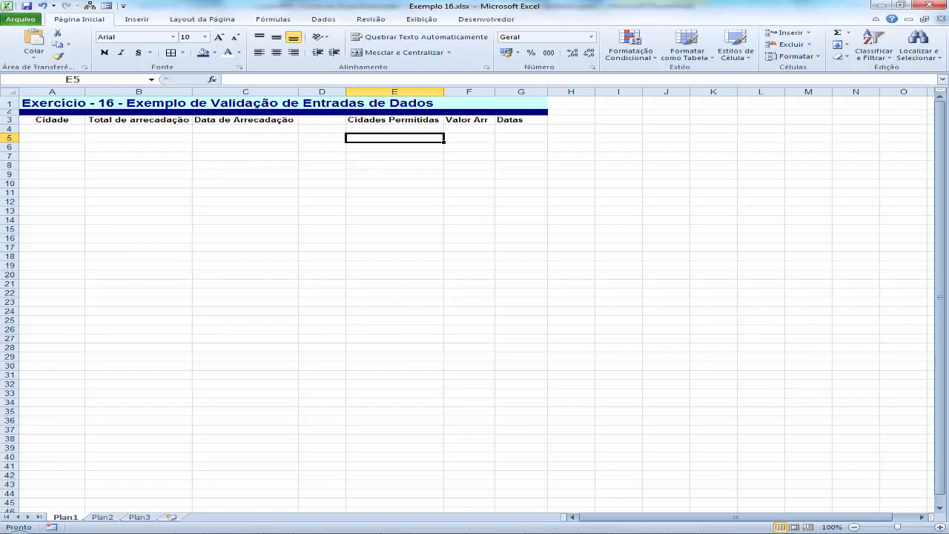
Enter Brasília in E4 and Porto Alegre in E5 under Cidades Permitidas
left_click(939, 526)
left_click(939, 527)
left_click(939, 527)
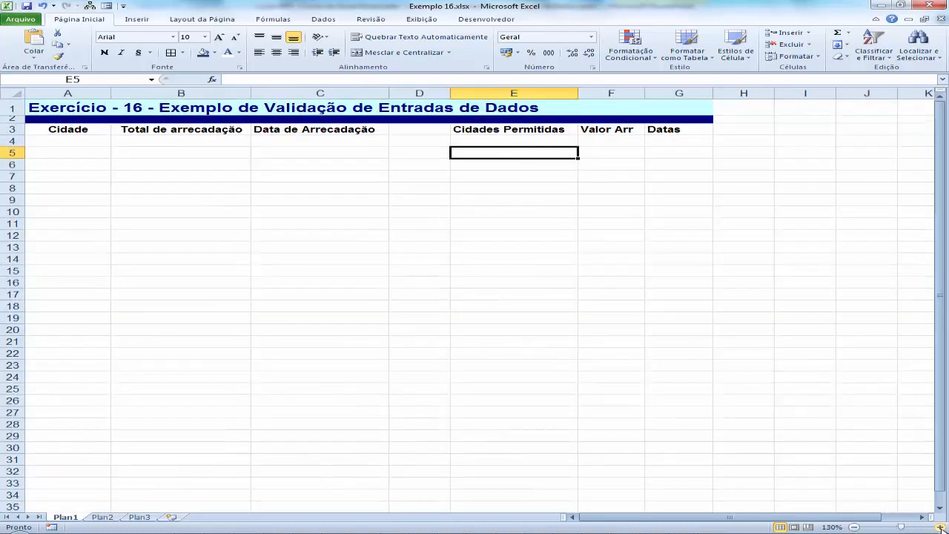
left_click(939, 527)
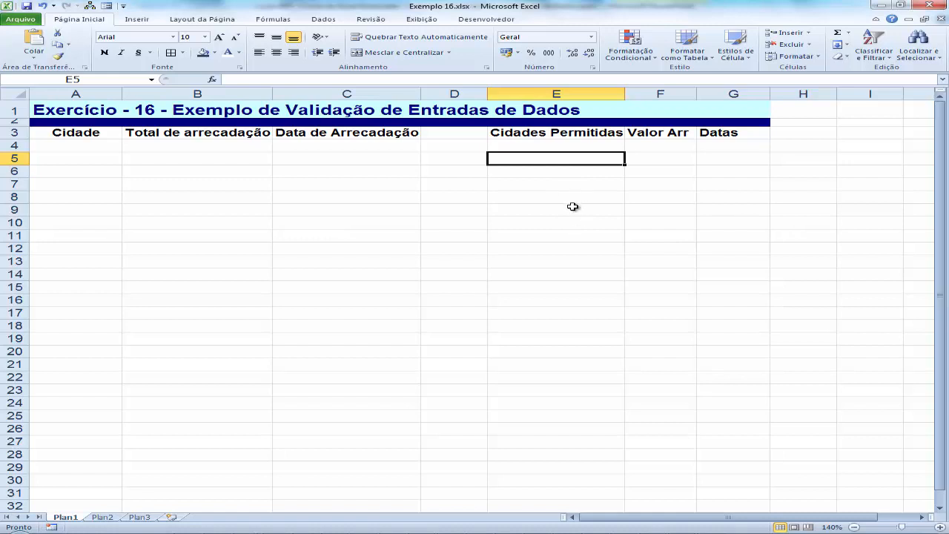
left_click(549, 145)
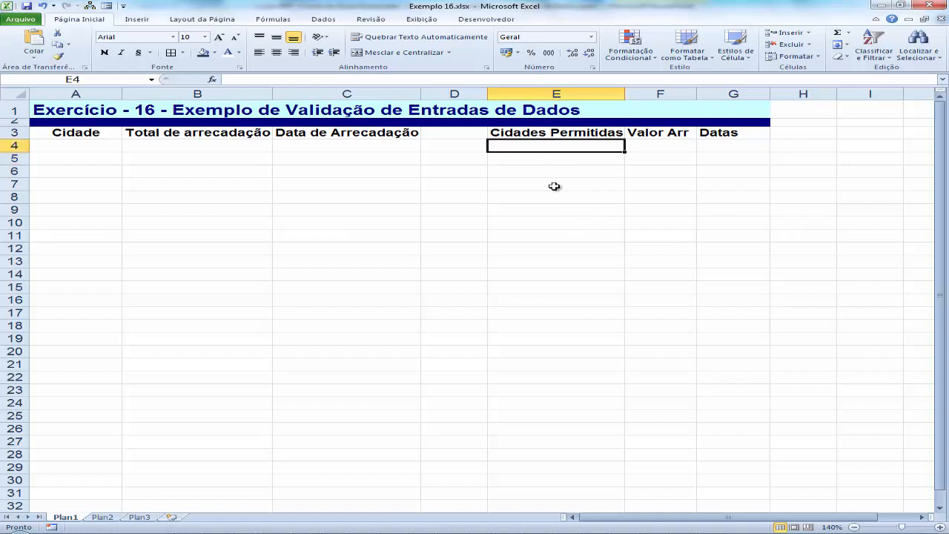
type("Brasí")
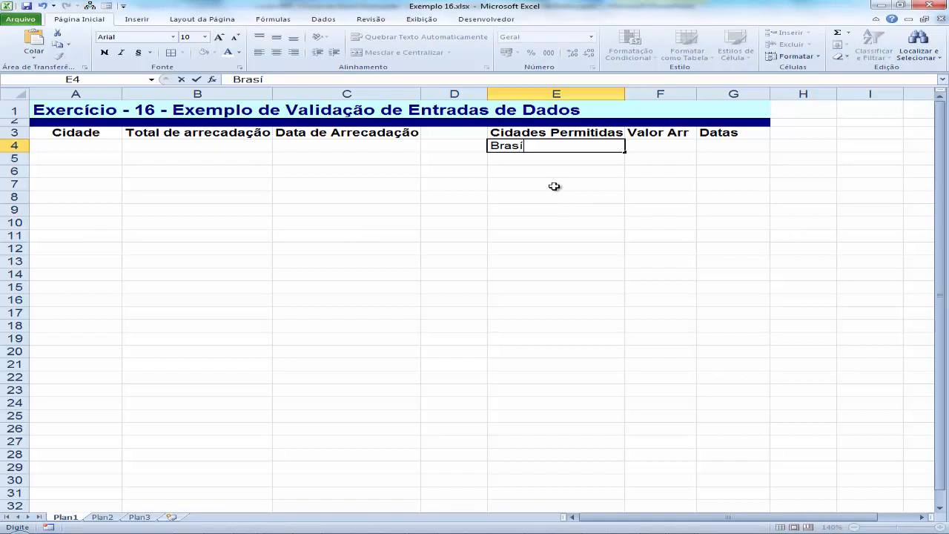
type("lia")
key("Return")
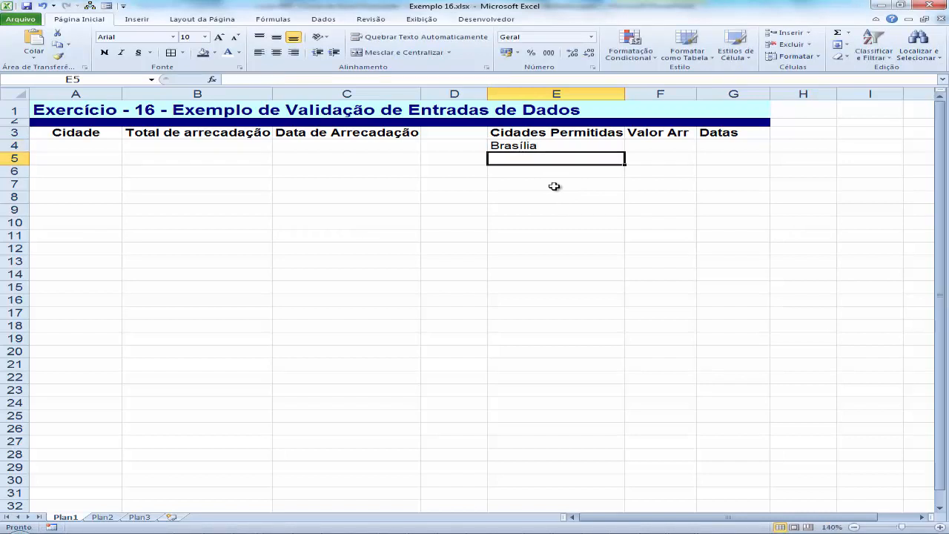
type("Porto Alegre")
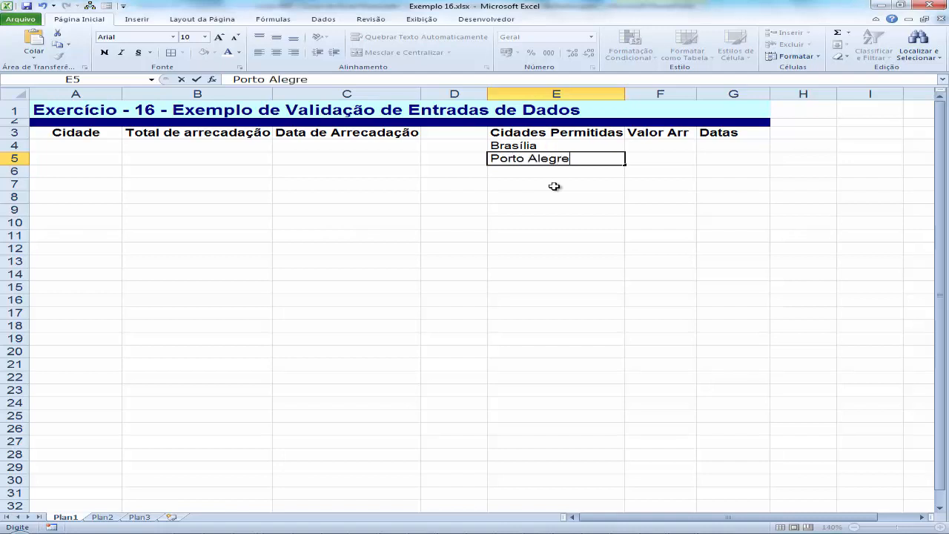
key("Return")
Add Rio de Janeiro, Santa Maria and São Paulo in cells E6 to E8 of the Cidades Permitidas column
type("Rio de")
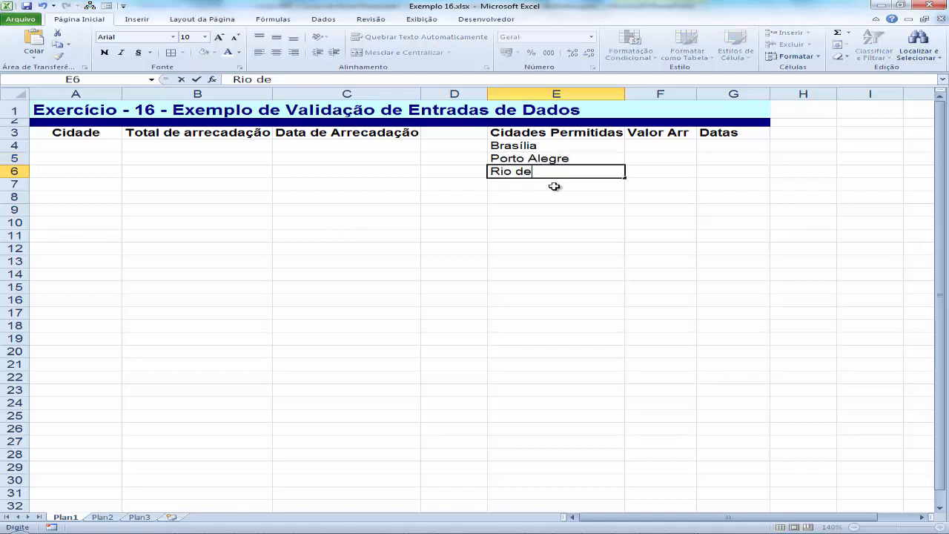
type(" Janeiro")
key("Return")
type("Santa Maria")
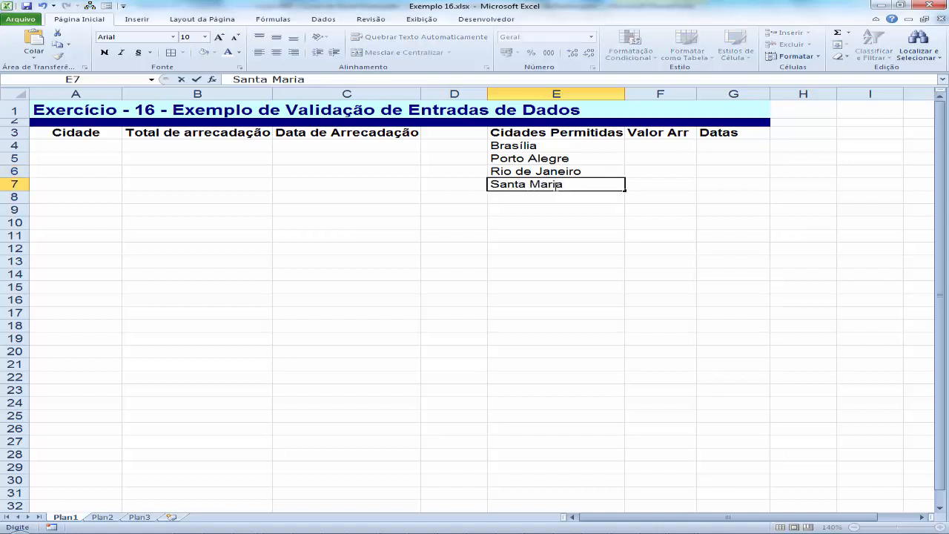
key("Return")
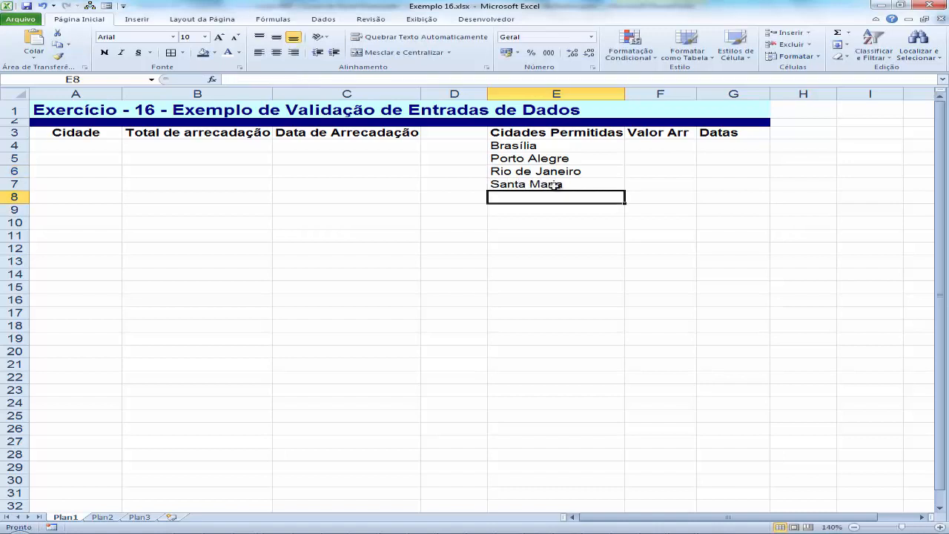
type("São Paulo")
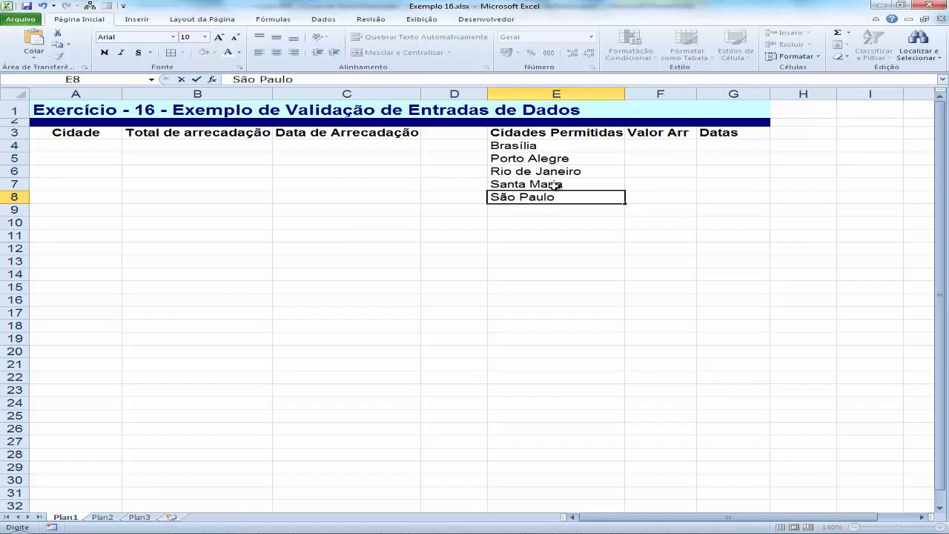
key("Return")
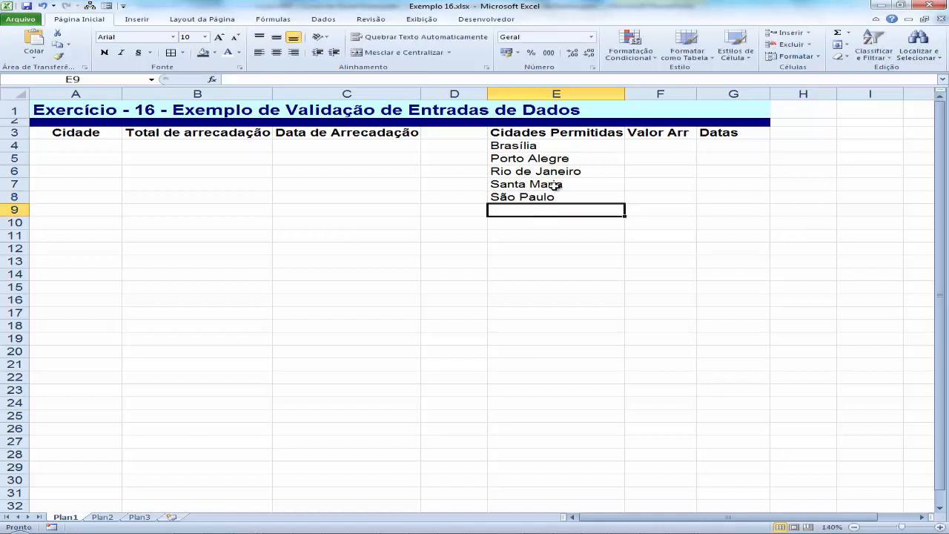
Review the permitted cities entered in E4:E8
left_click(525, 146)
left_click(524, 158)
left_click(512, 171)
left_click(510, 184)
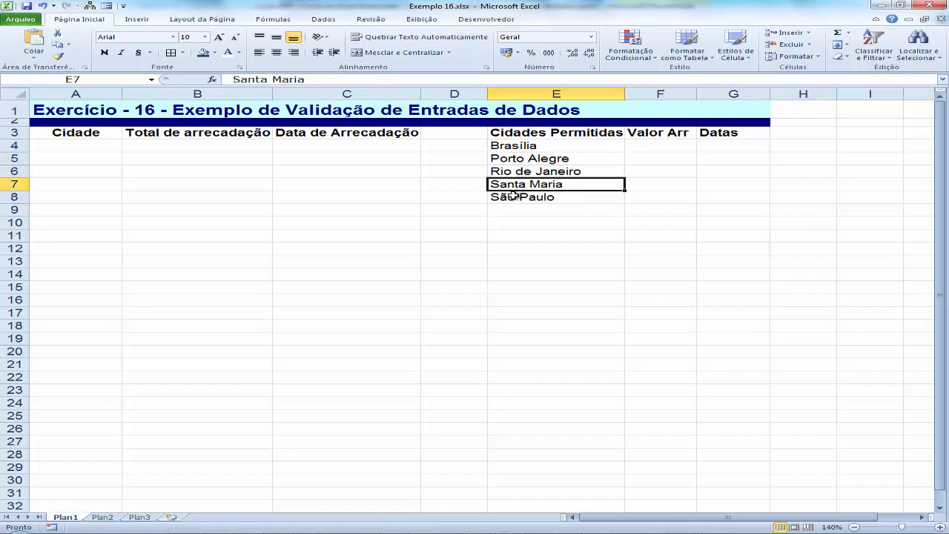
left_click(514, 195)
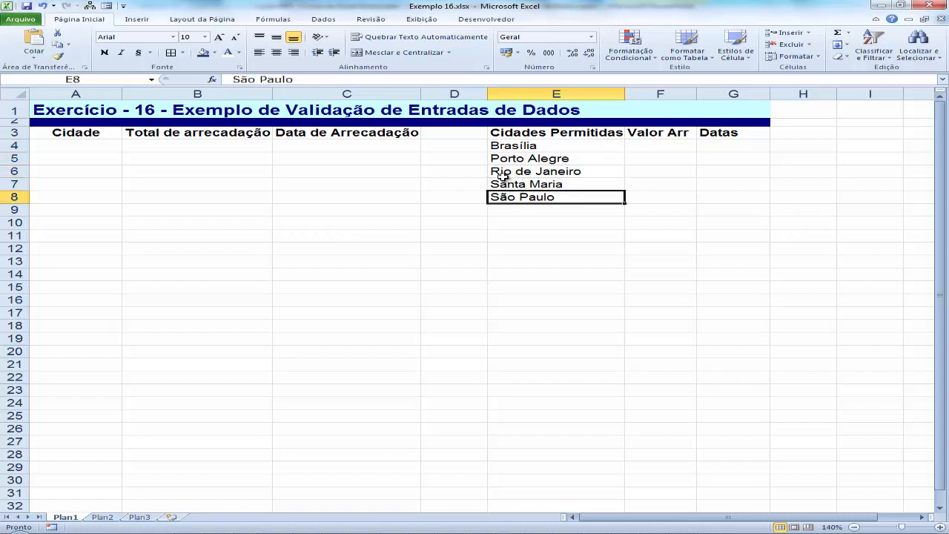
left_click(575, 144)
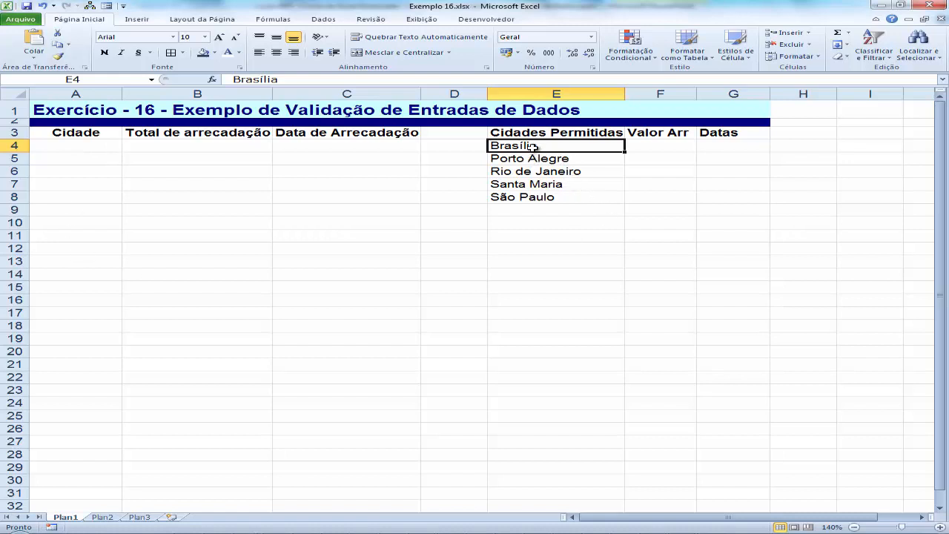
left_click_drag(532, 147, 531, 200)
left_click(528, 210)
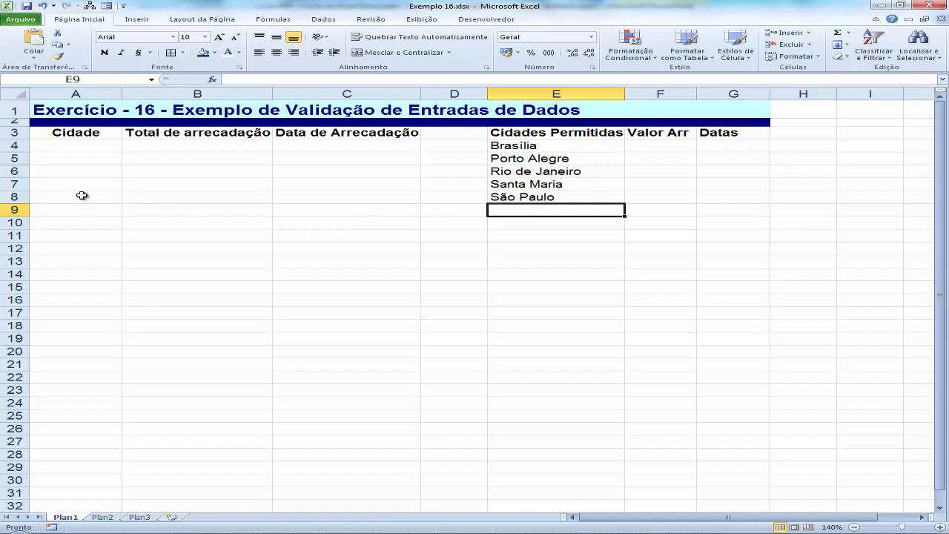
Set up data validation for A4:A50 in the Cidade column with Lista as the allowed criterion
left_click(88, 146)
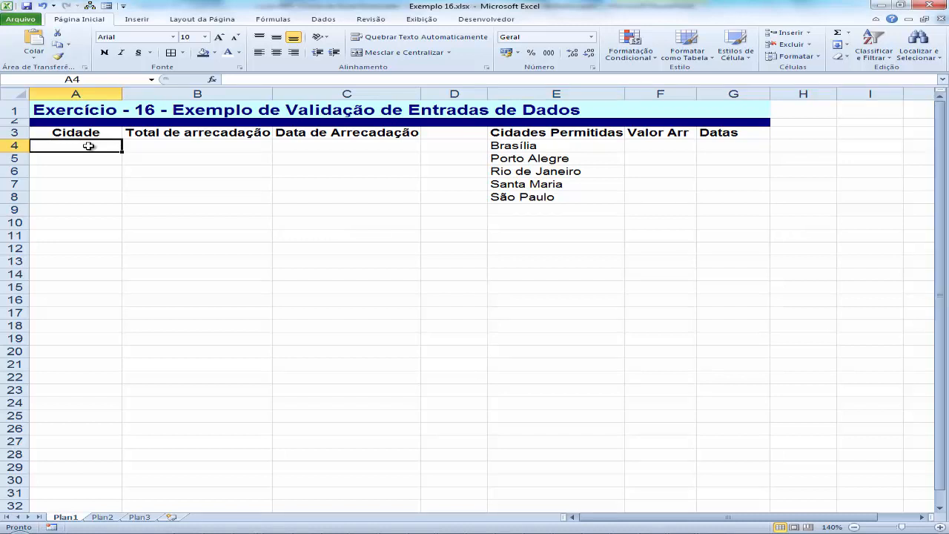
left_click_drag(88, 146, 78, 482)
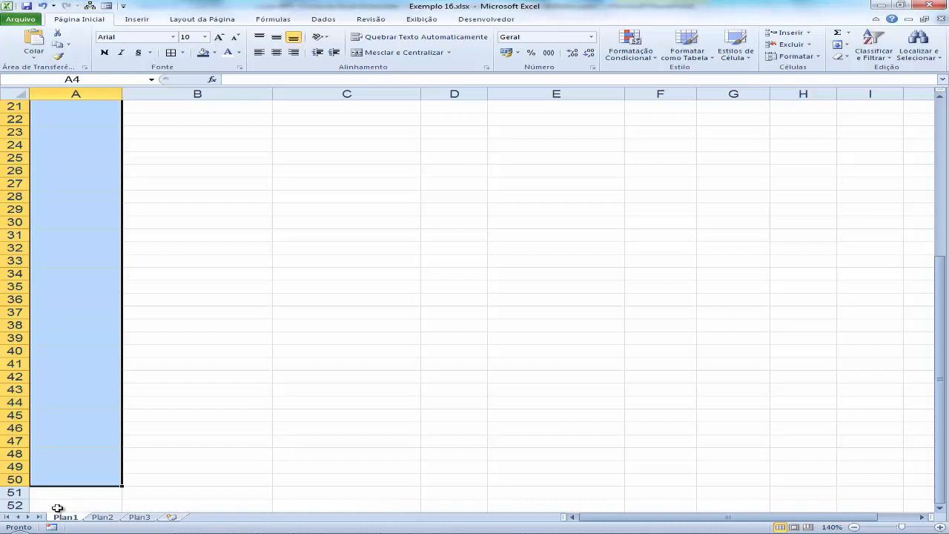
left_click(324, 20)
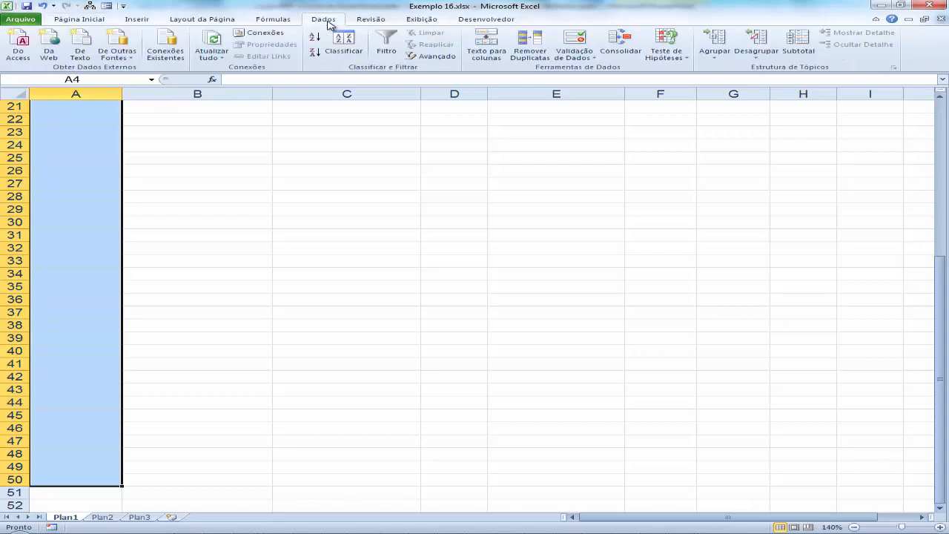
left_click(570, 45)
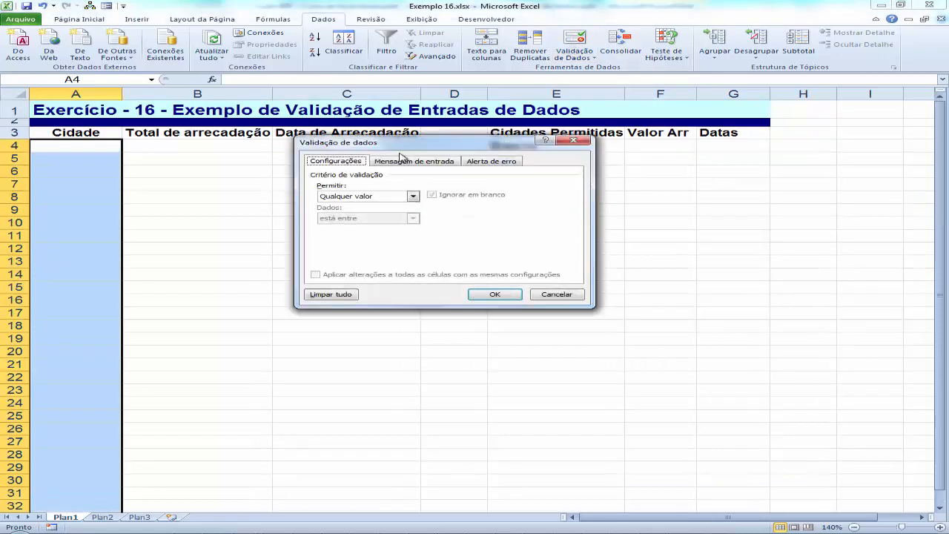
left_click_drag(408, 145, 442, 171)
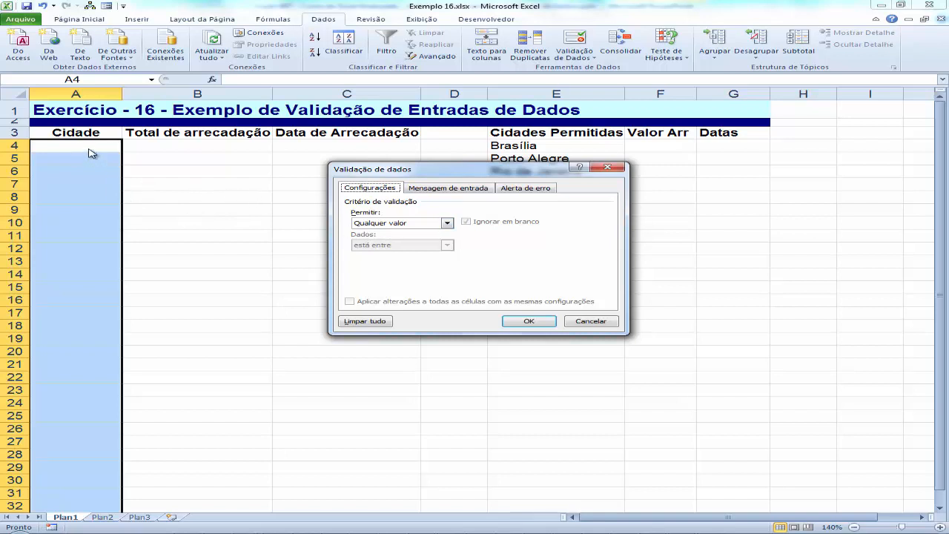
left_click(447, 223)
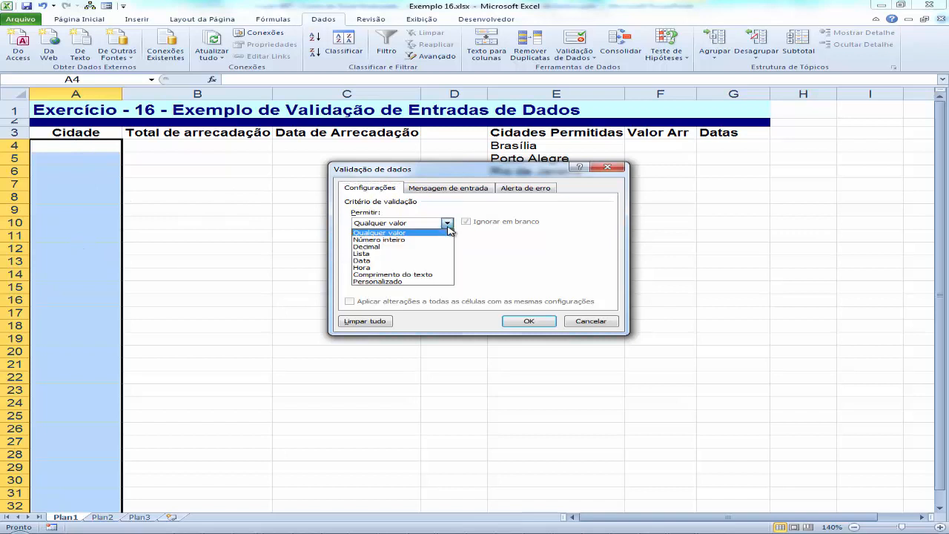
left_click(374, 256)
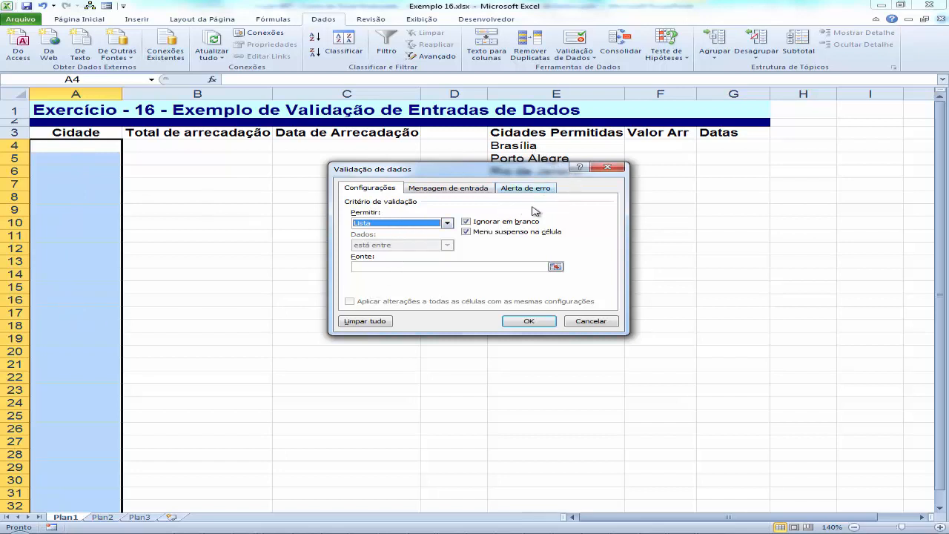
Set the validation list's source to the permitted cities in =$E$4:$E$8
left_click(374, 266)
left_click_drag(461, 173, 463, 255)
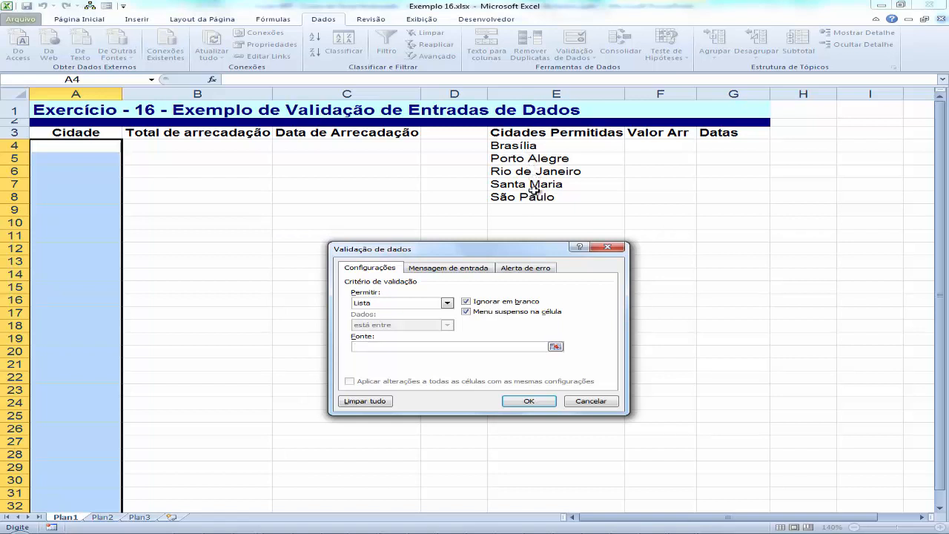
left_click(555, 347)
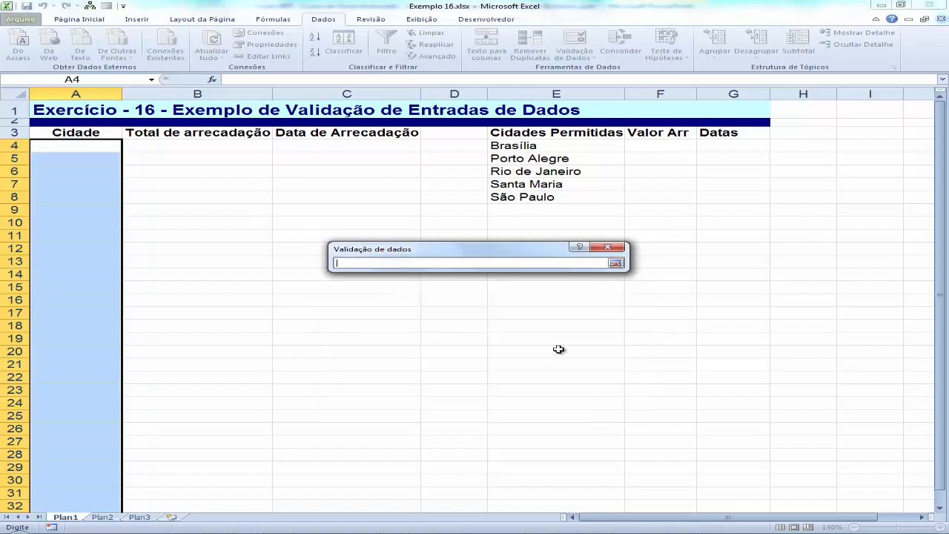
left_click_drag(521, 146, 521, 196)
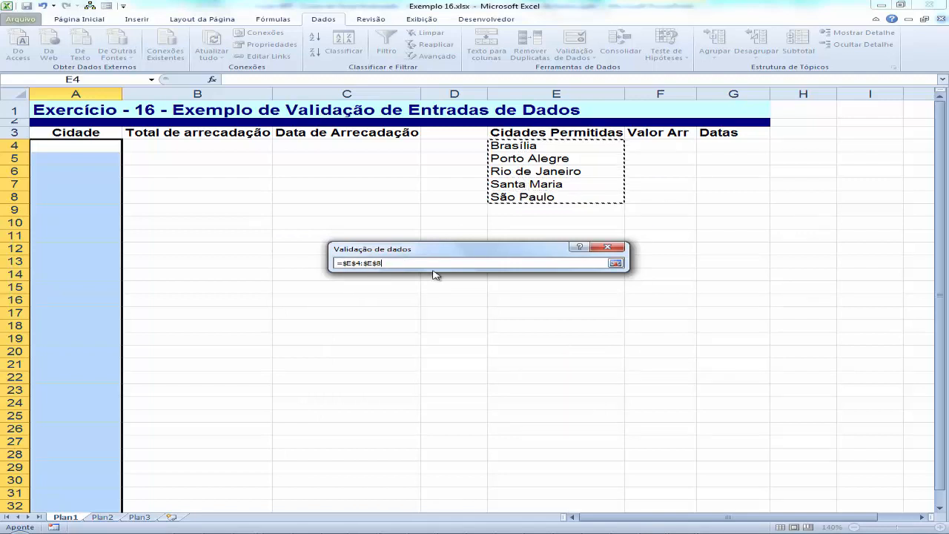
left_click(617, 266)
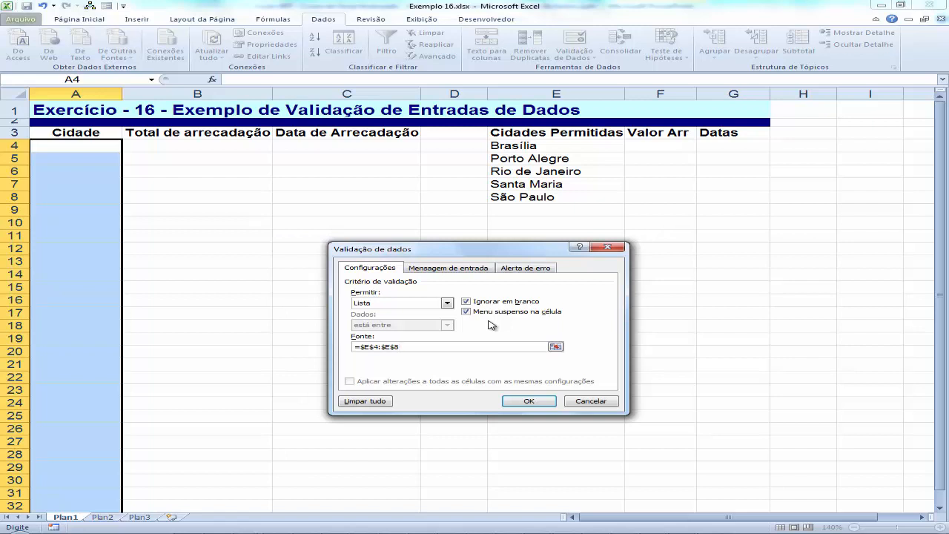
Look over the validation's input message and error alert settings, and apply the list rule to the Cidade cells
left_click(467, 269)
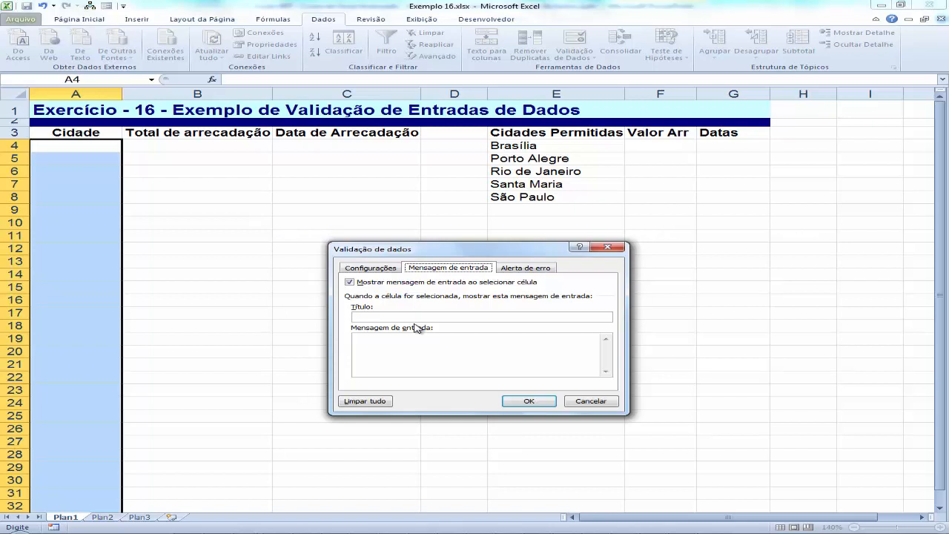
left_click(525, 268)
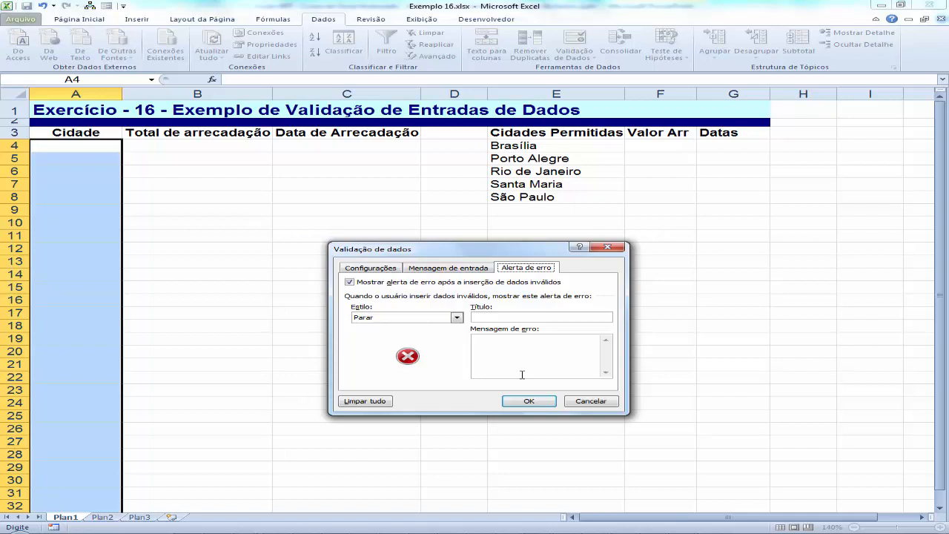
left_click(376, 269)
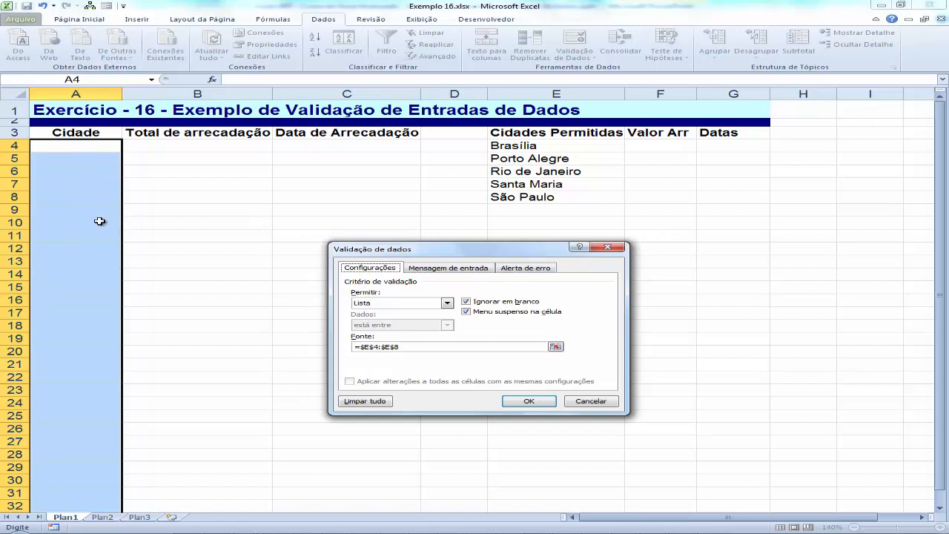
left_click(529, 401)
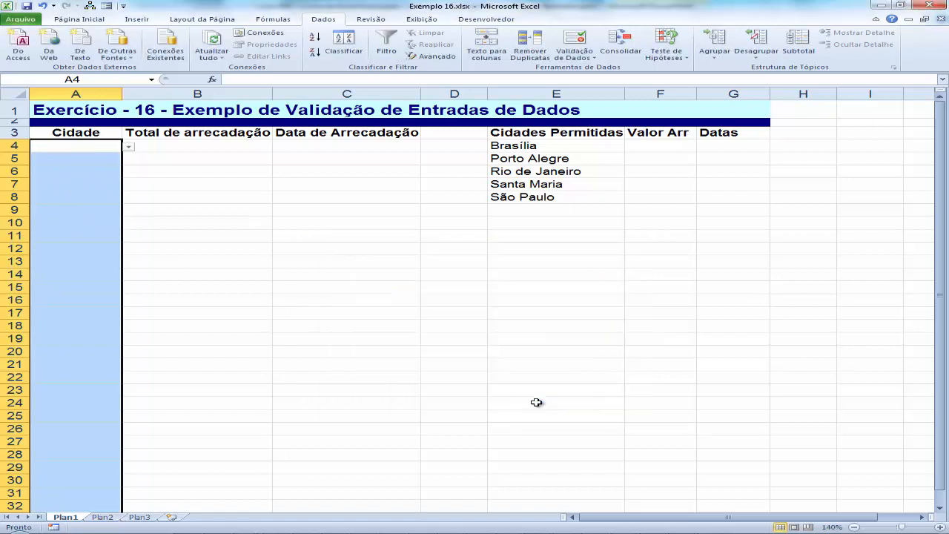
Inspect the drop-down list of permitted cities in A4 without choosing an entry
left_click(292, 203)
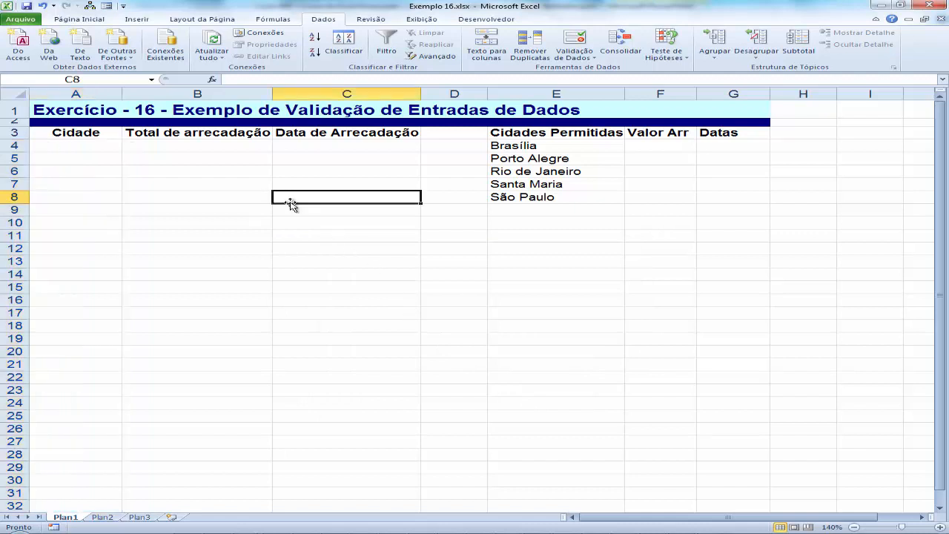
left_click(76, 146)
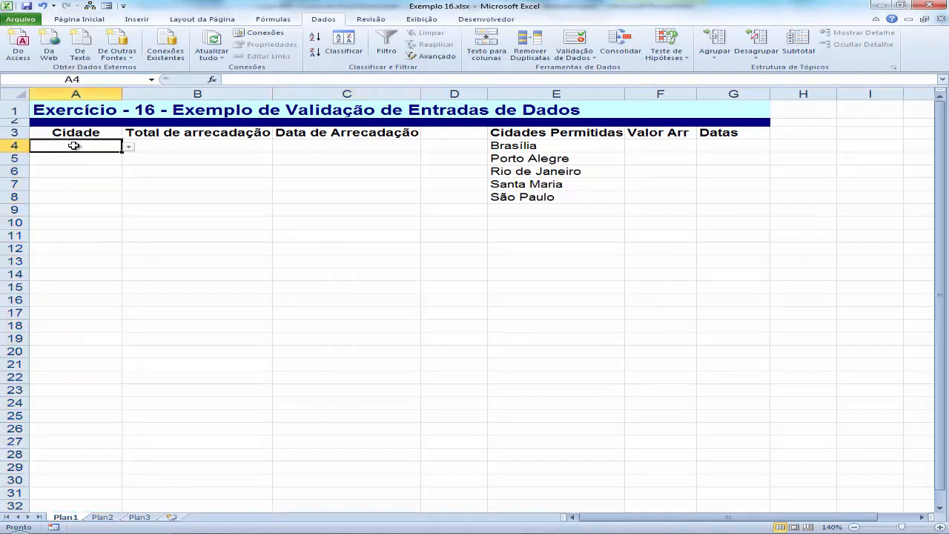
left_click(129, 149)
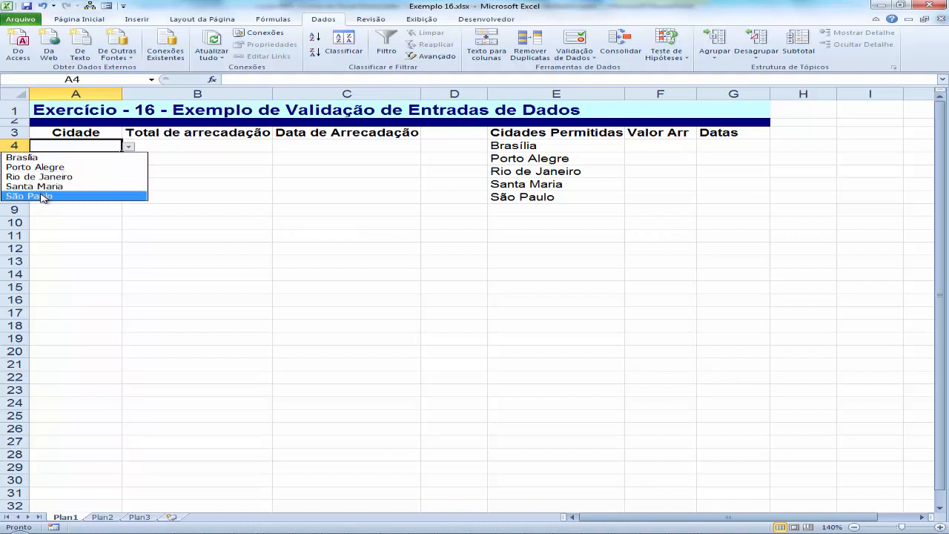
left_click(130, 150)
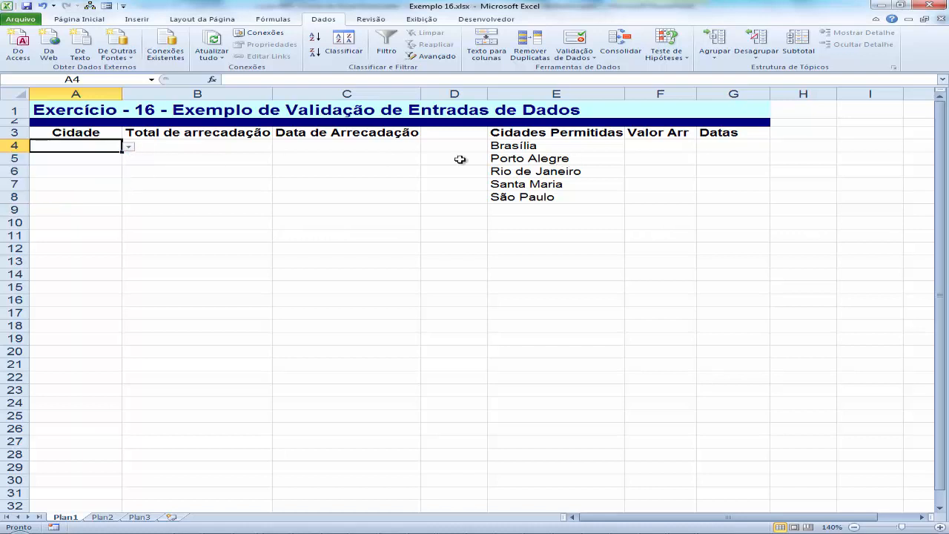
Replace the permitted city in E5 with Curitiba
left_click(538, 157)
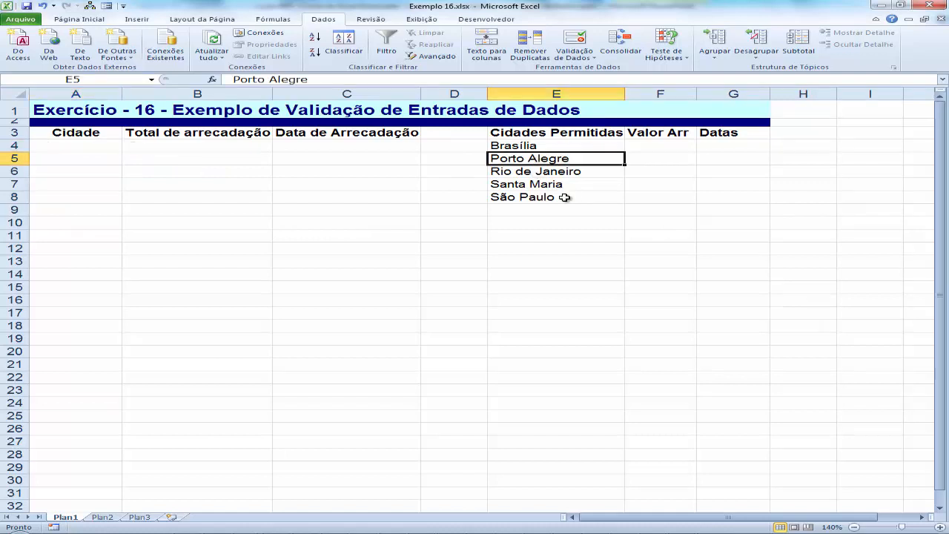
type("Curitiva")
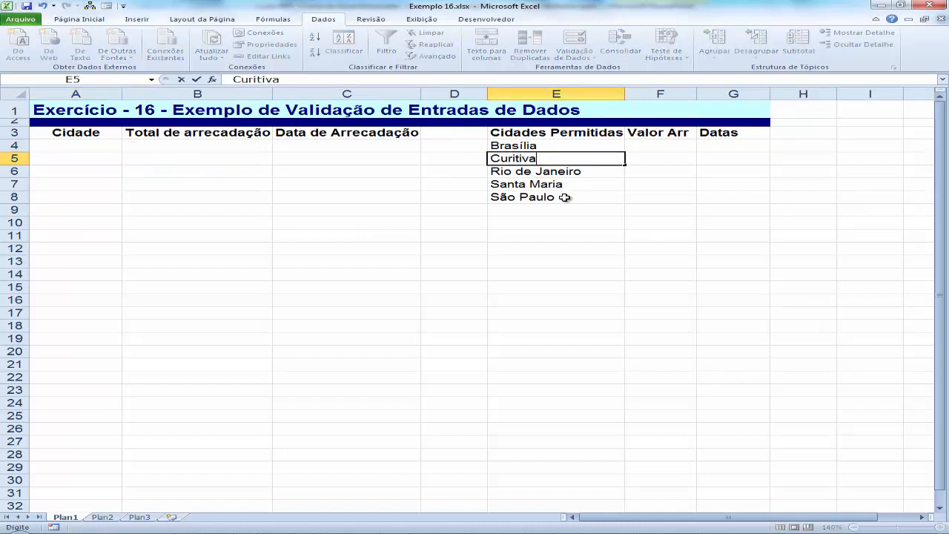
key("BackSpace")
key("BackSpace")
type("ba")
key("Return")
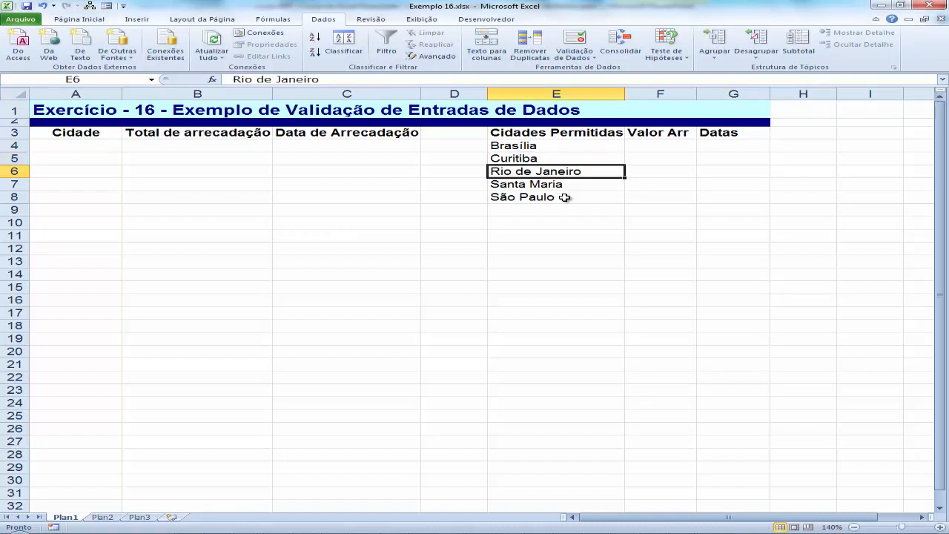
Choose Rio de Janeiro from the list of permitted cities for A4
left_click(101, 149)
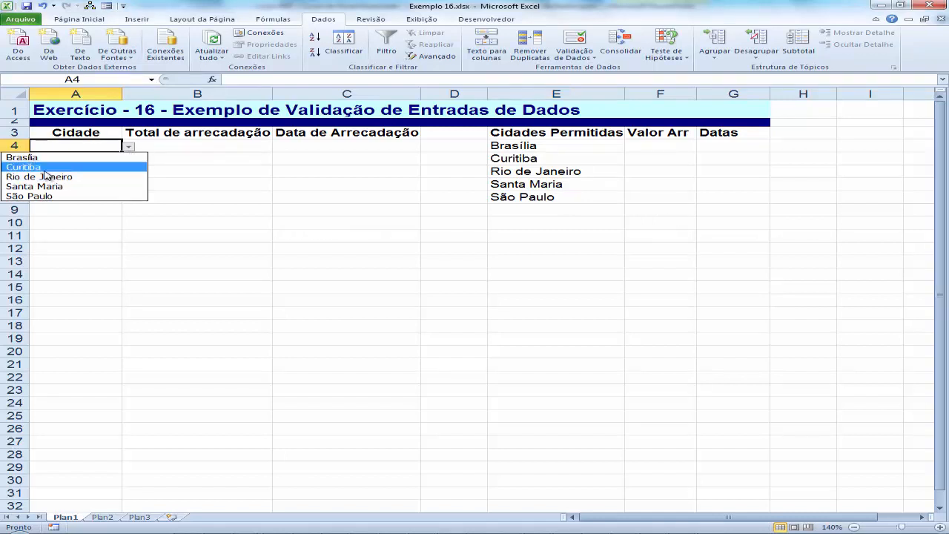
left_click(46, 176)
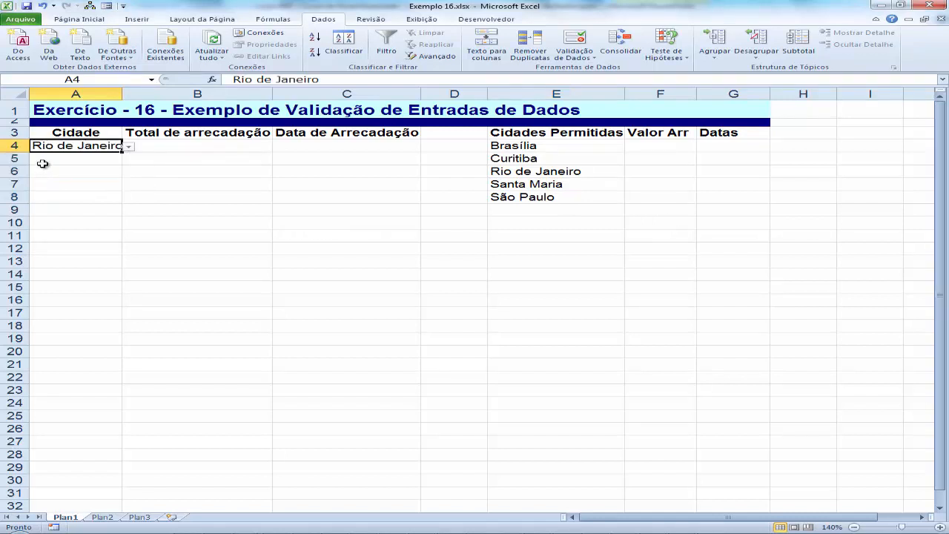
Test the list rule by trying to enter the unlisted city Caçapava in A5, and cancel the entry
left_click(43, 163)
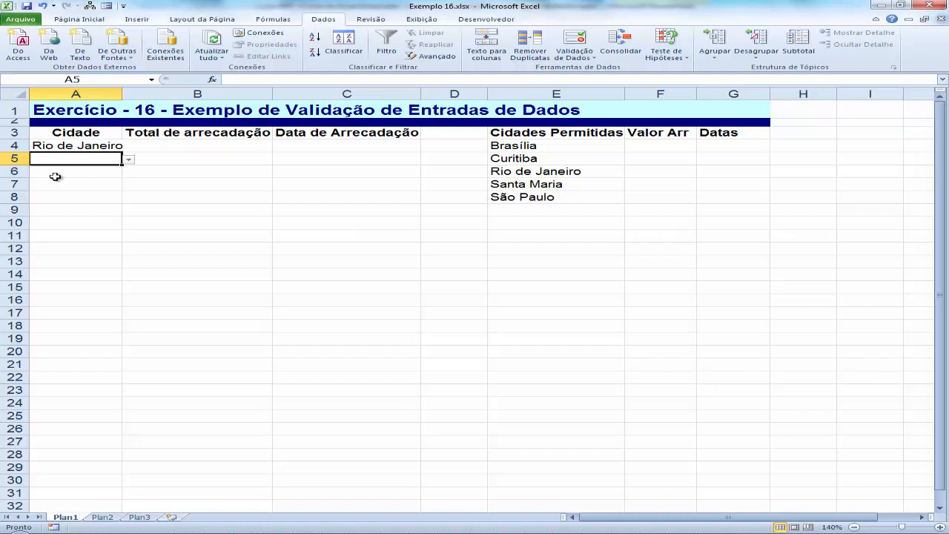
type("Caçapava")
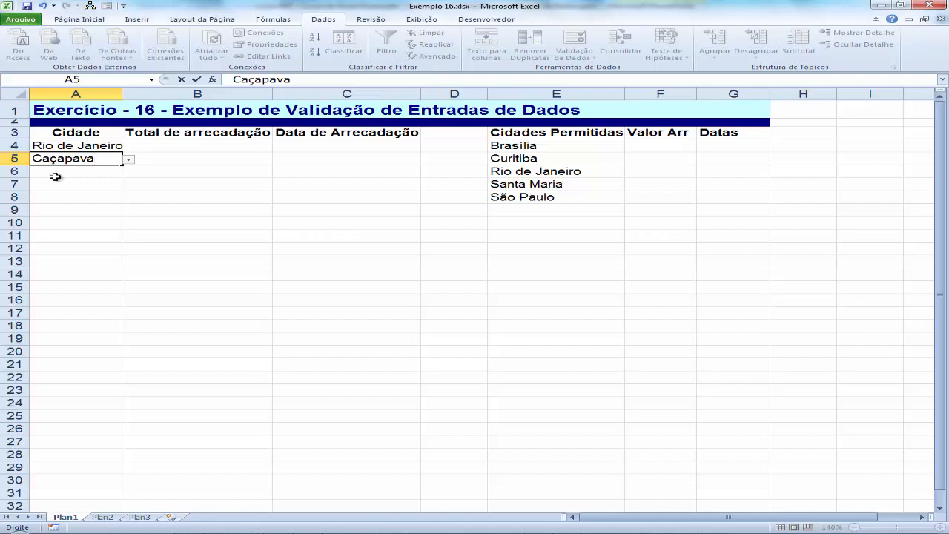
left_click(64, 176)
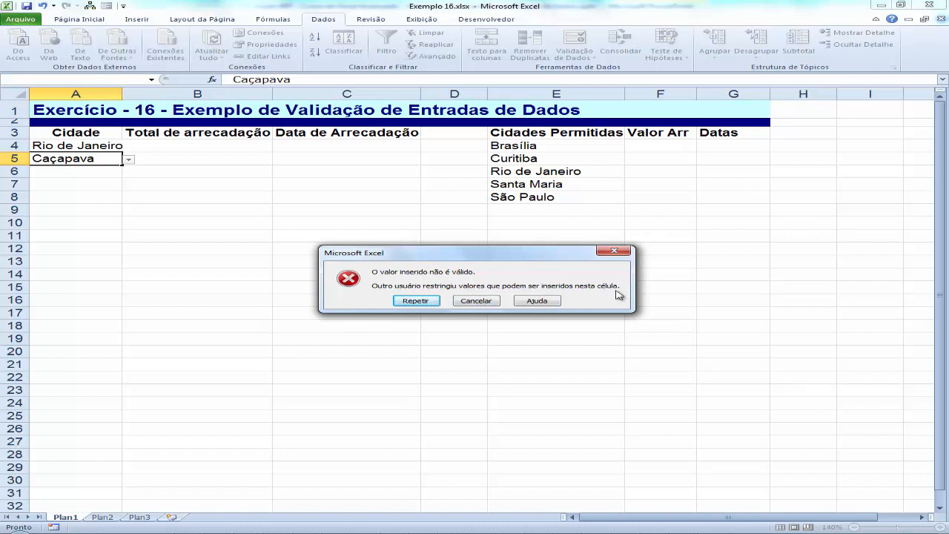
left_click(476, 300)
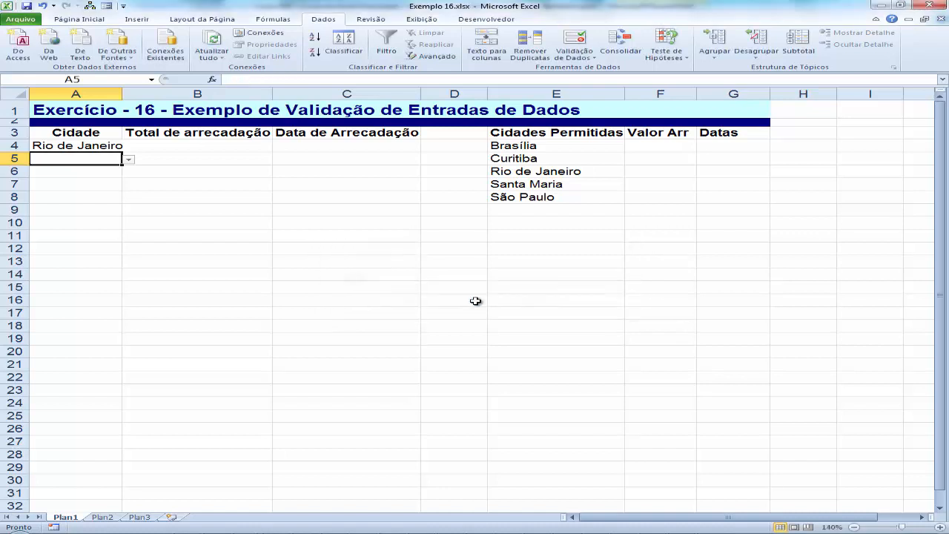
Choose Brasília from the list of permitted cities for A5
left_click(129, 160)
left_click(72, 171)
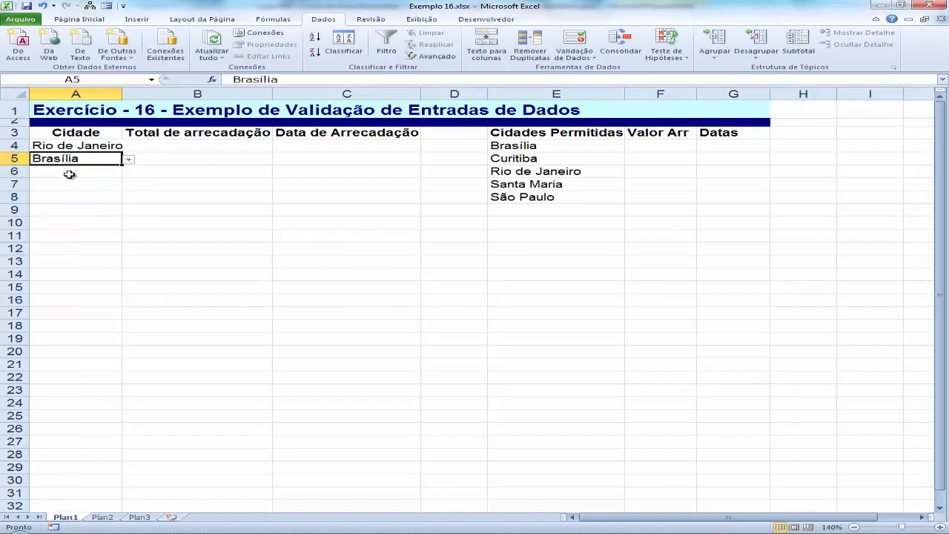
key("Return")
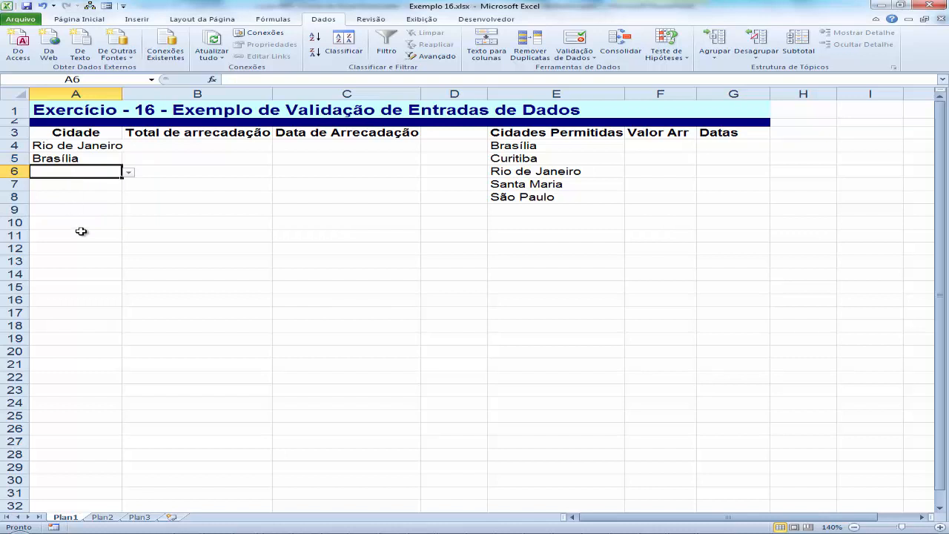
Widen column A slightly so that Rio de Janeiro fits within the Cidade cell
double_click(122, 93)
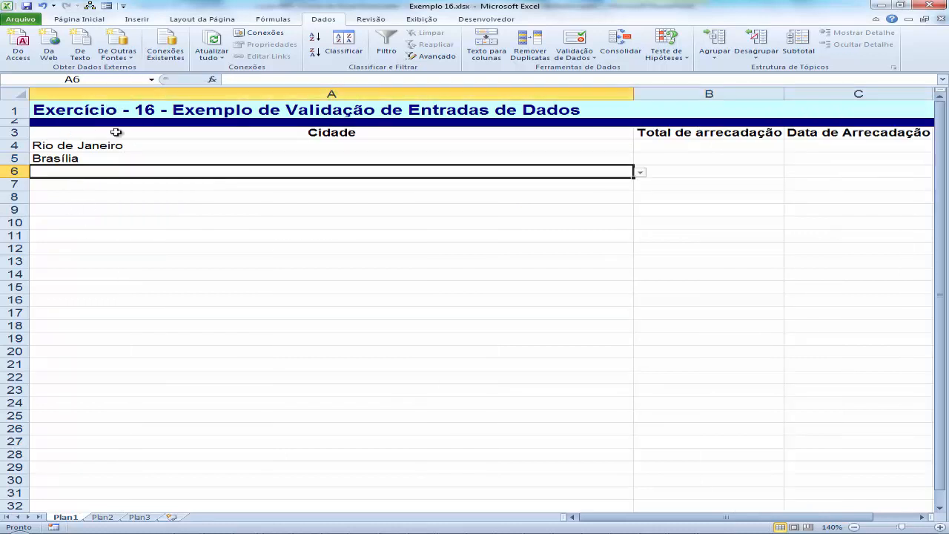
left_click_drag(634, 94, 146, 94)
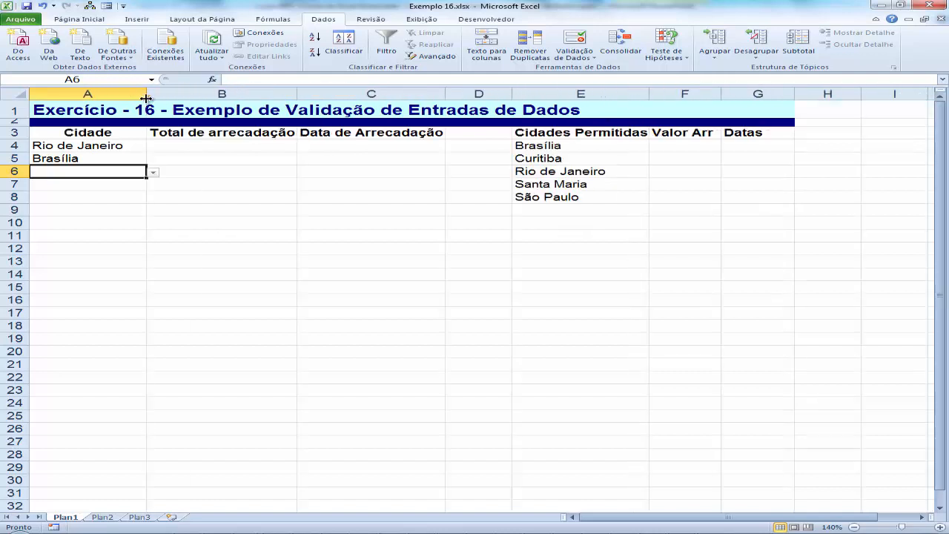
Check where the city list validation ends in the Cidade column by comparing cells A50 and A51
left_click(64, 146)
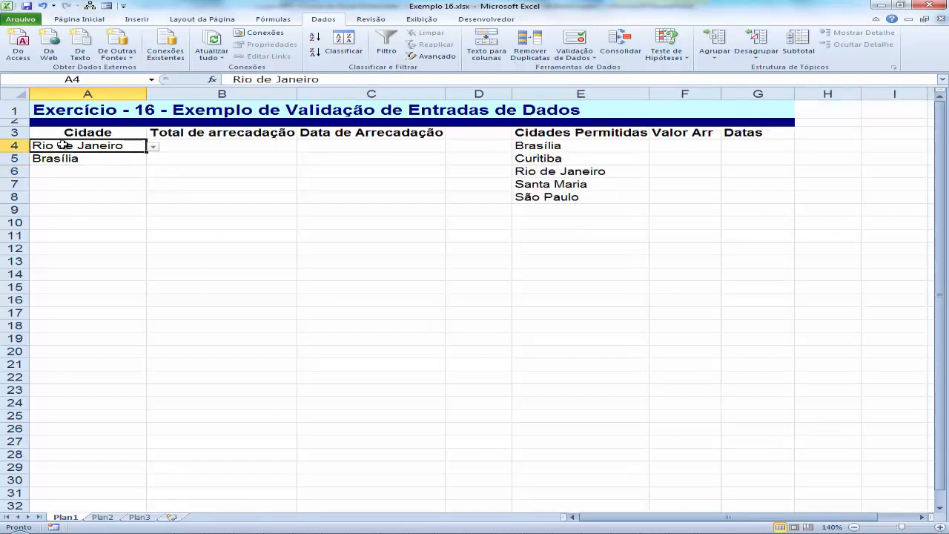
scroll(62, 193, "down", 4)
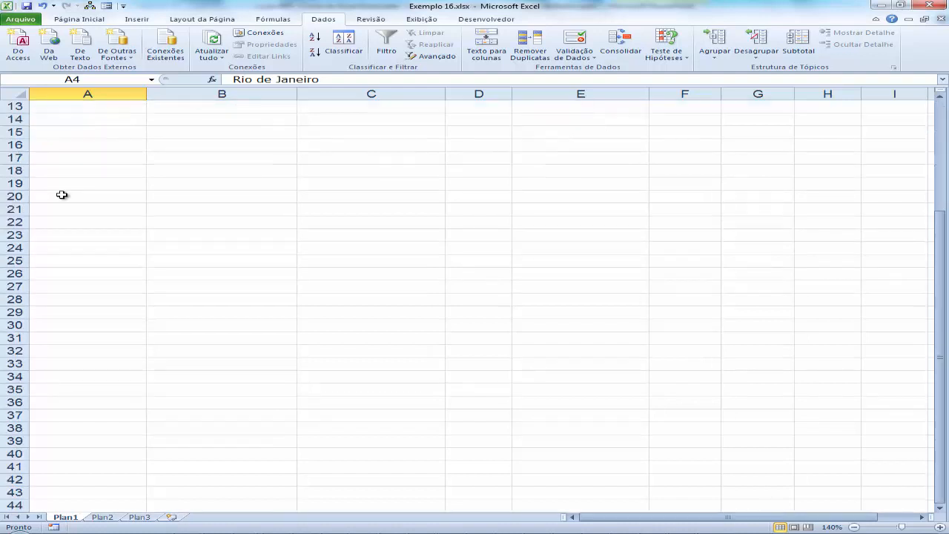
scroll(62, 195, "down", 7)
scroll(62, 195, "up", 4)
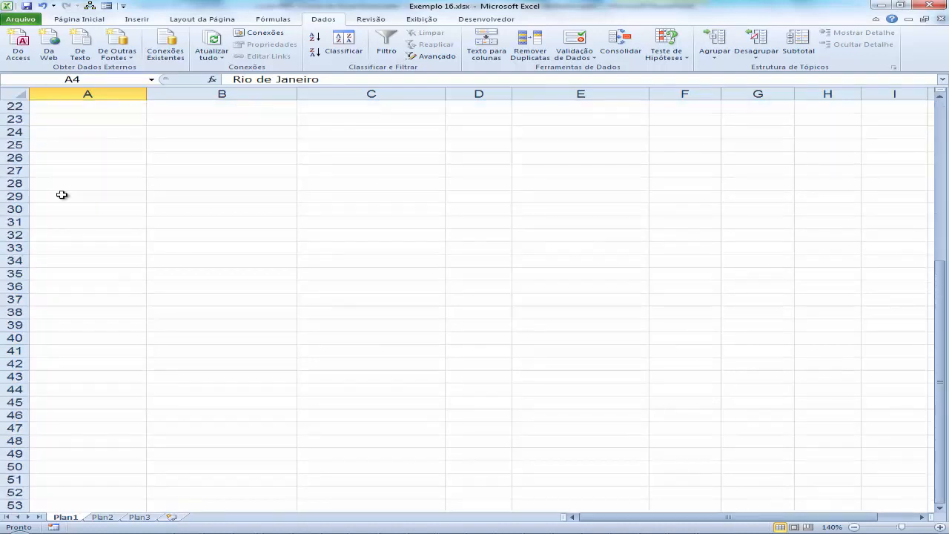
scroll(61, 195, "up", 7)
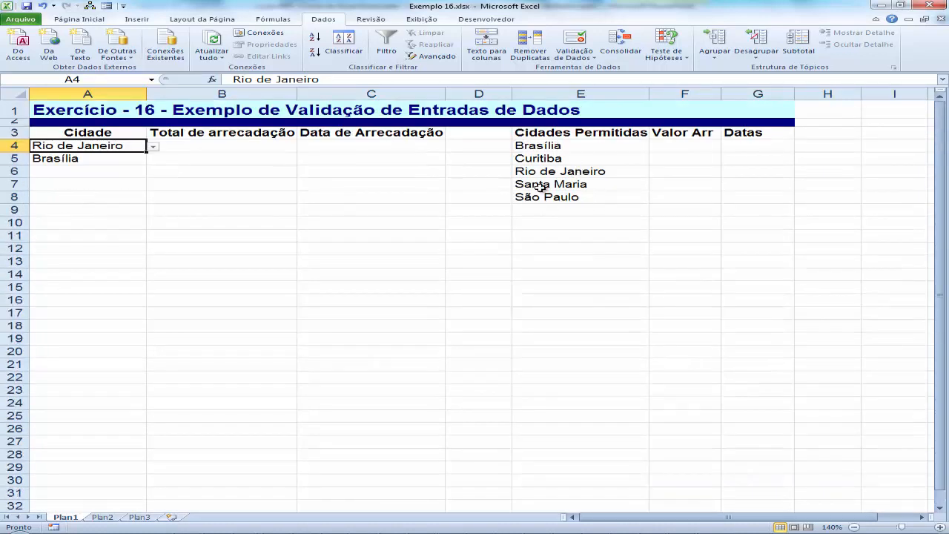
scroll(316, 218, "down", 17)
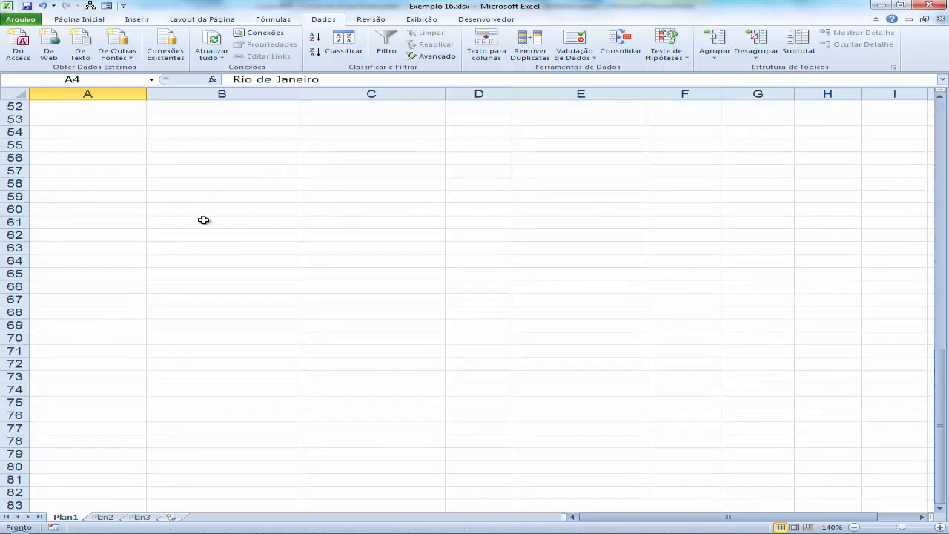
scroll(203, 220, "up", 3)
left_click(67, 210)
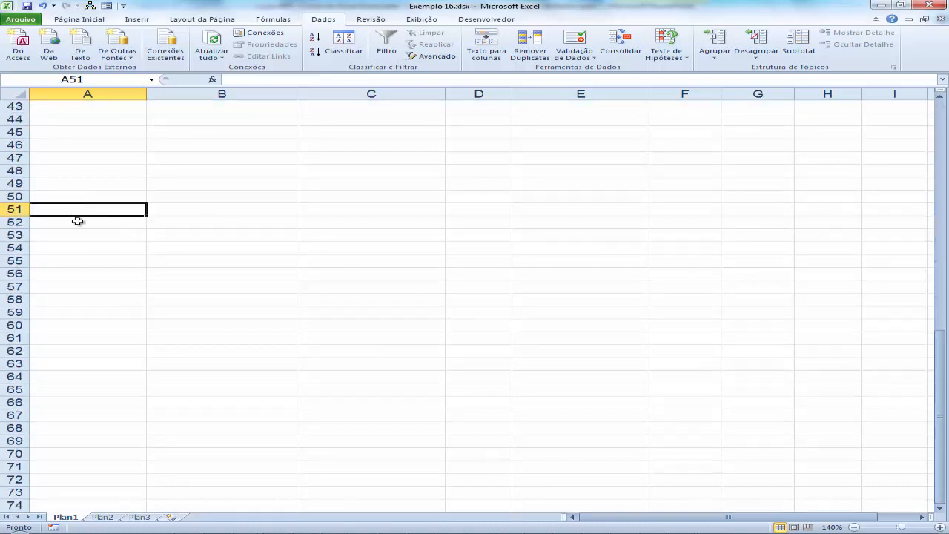
left_click(131, 197)
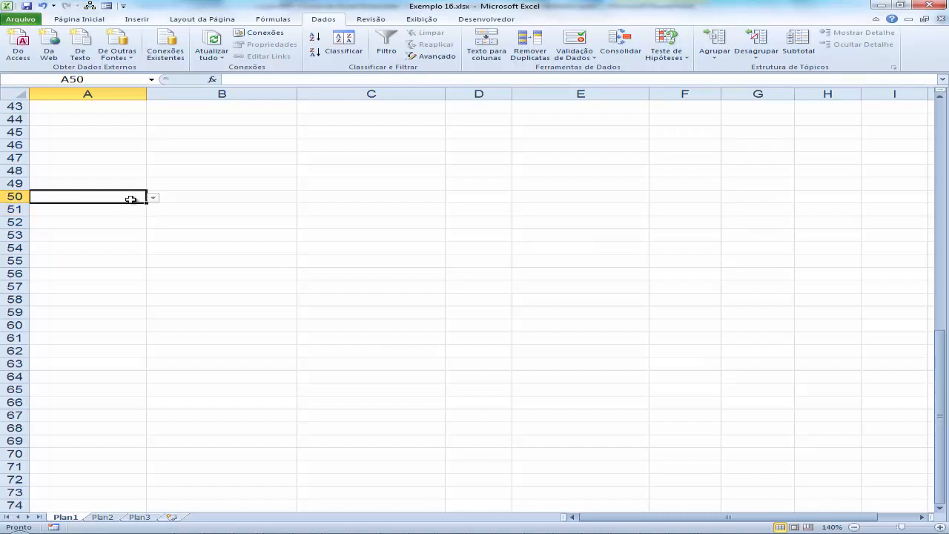
Test an unlisted city outside the validated range by entering Caçapava in A51, and clear the cell
left_click(82, 211)
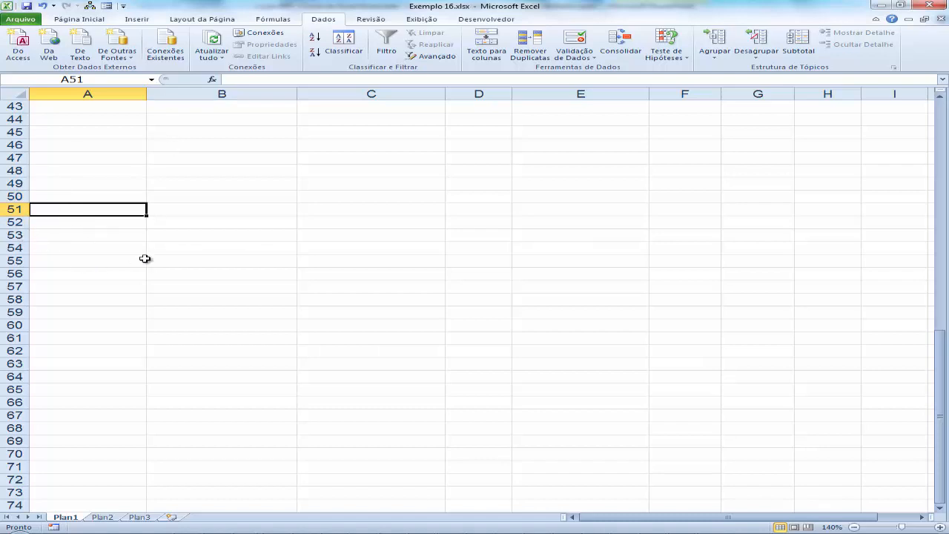
type("Caçapava")
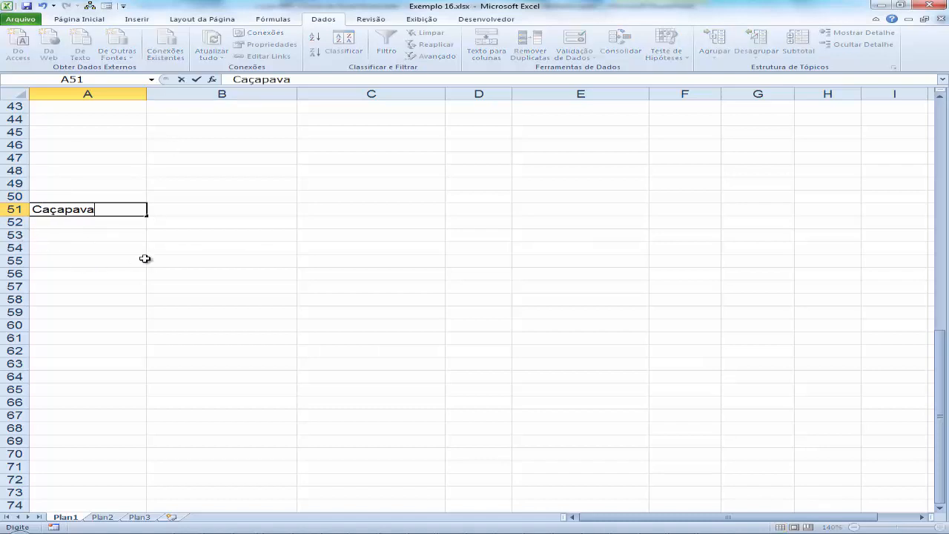
key("Return")
key("Up")
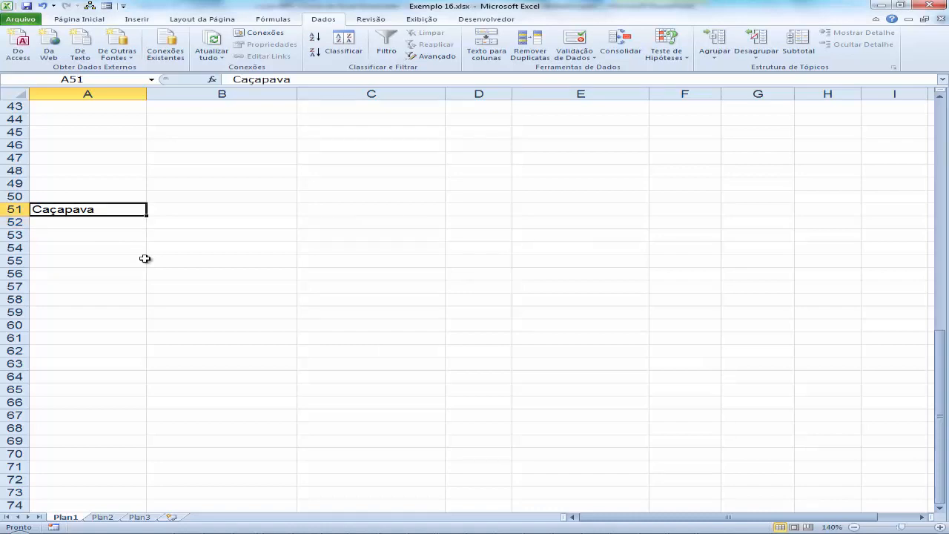
key("Delete")
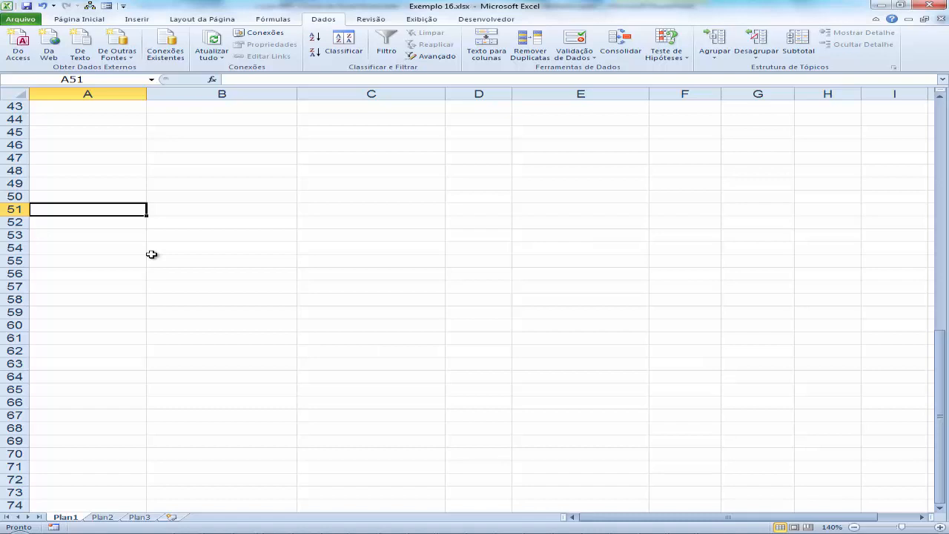
Enter the value 1000000 in F4 under Valor Arr
scroll(151, 254, "up", 14)
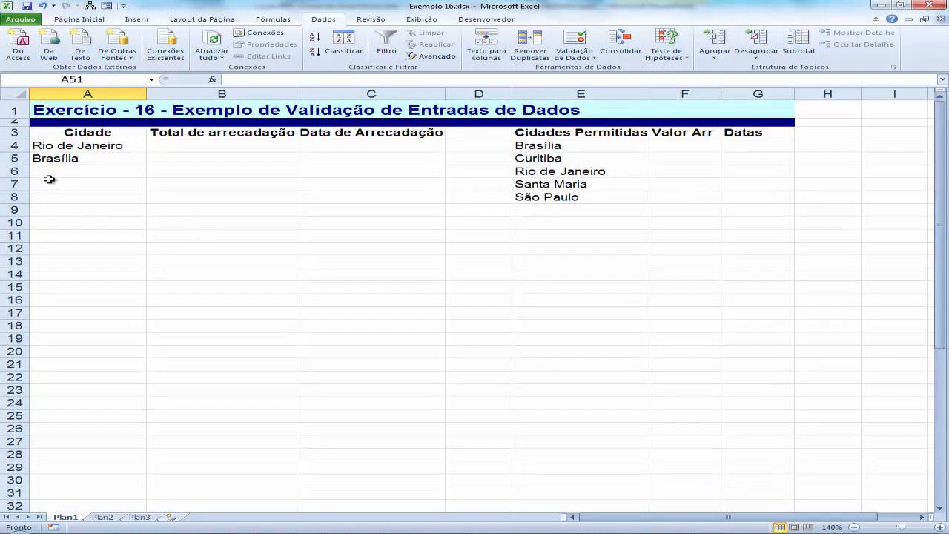
left_click(95, 151)
left_click(178, 150)
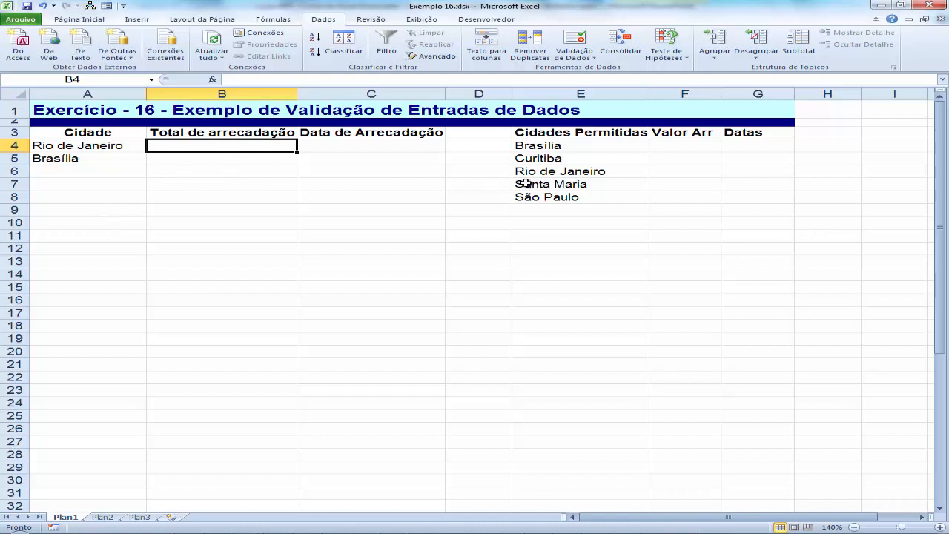
left_click(688, 145)
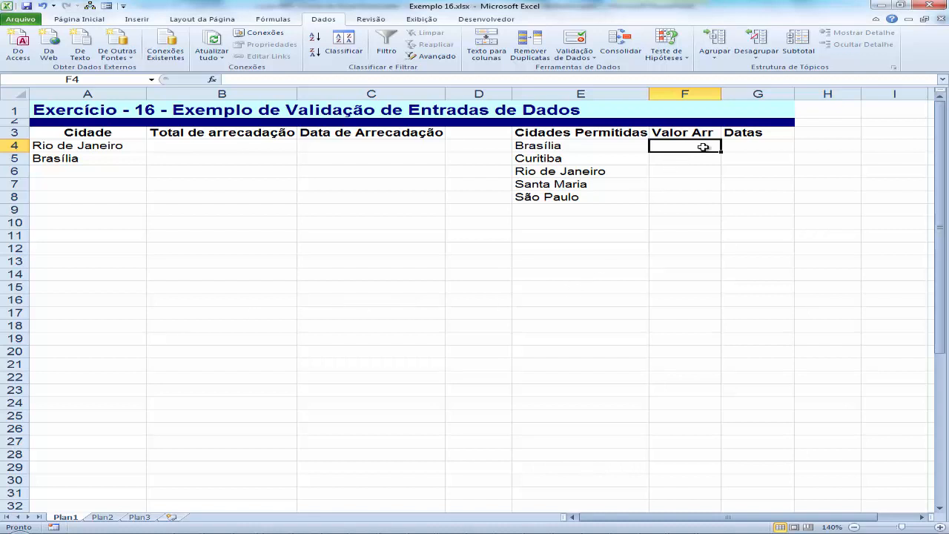
type("100")
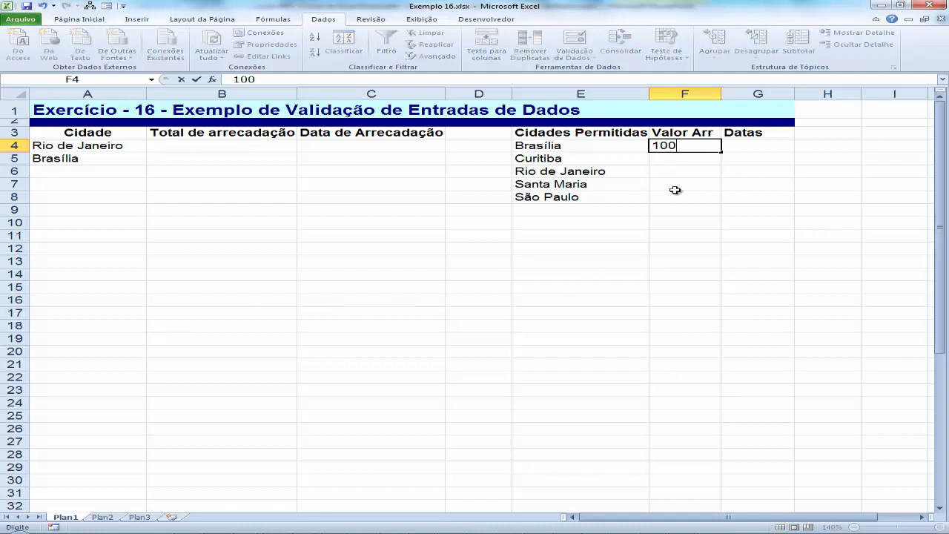
type("0000")
key("Return")
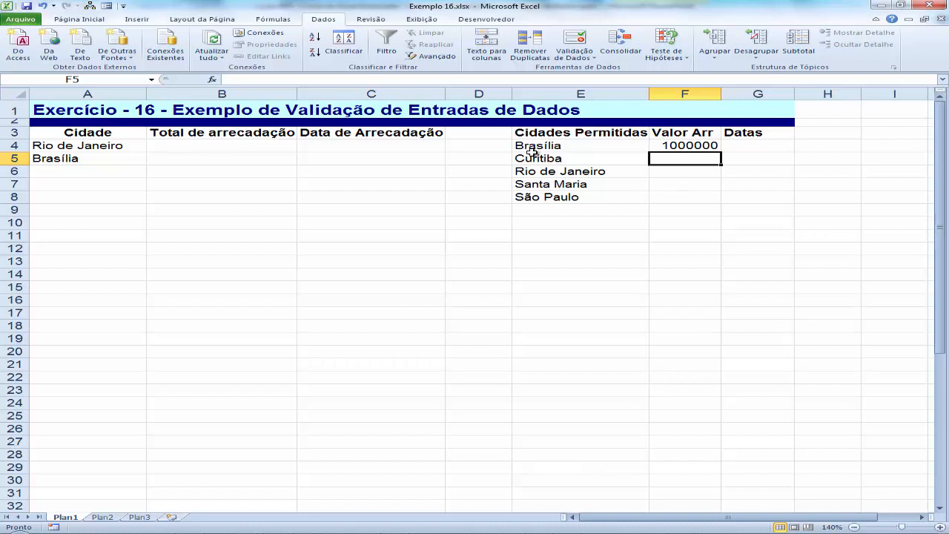
Define a Personalizado data validation for B4:B50 under Total de arrecadação with the formula =B4<$F$4
left_click(245, 146)
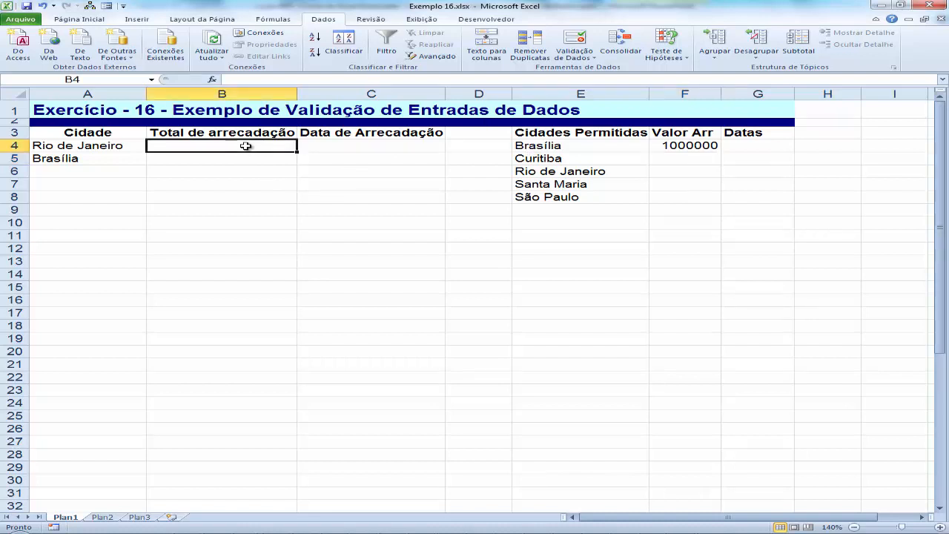
left_click_drag(246, 146, 217, 482)
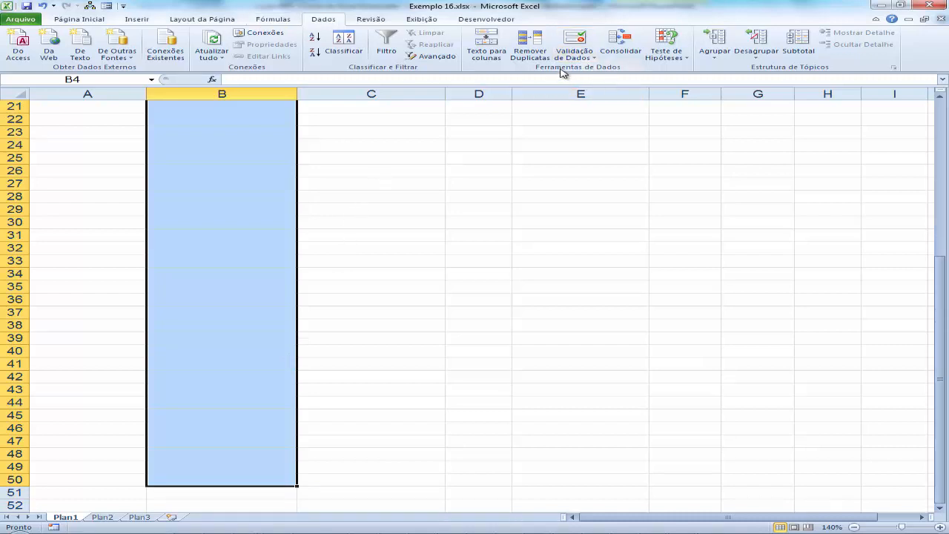
left_click(576, 42)
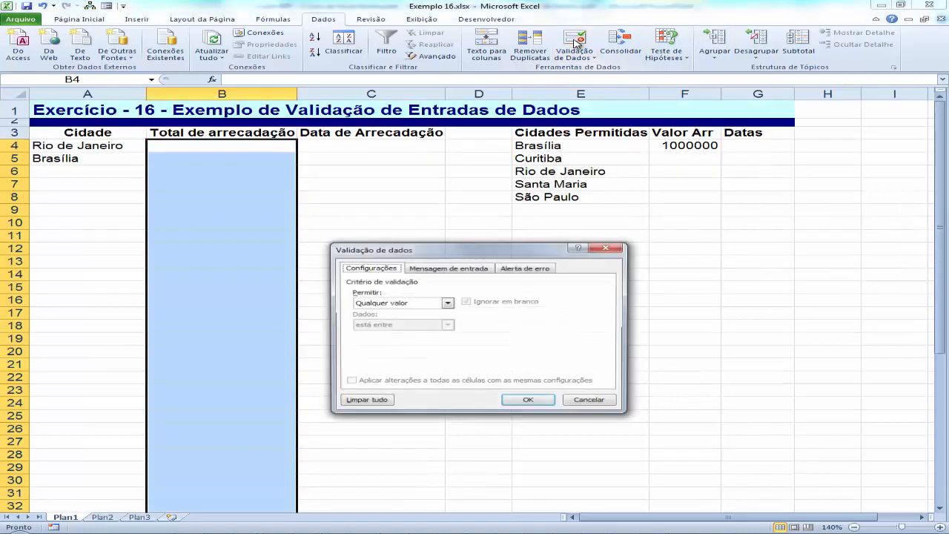
left_click_drag(449, 252, 456, 246)
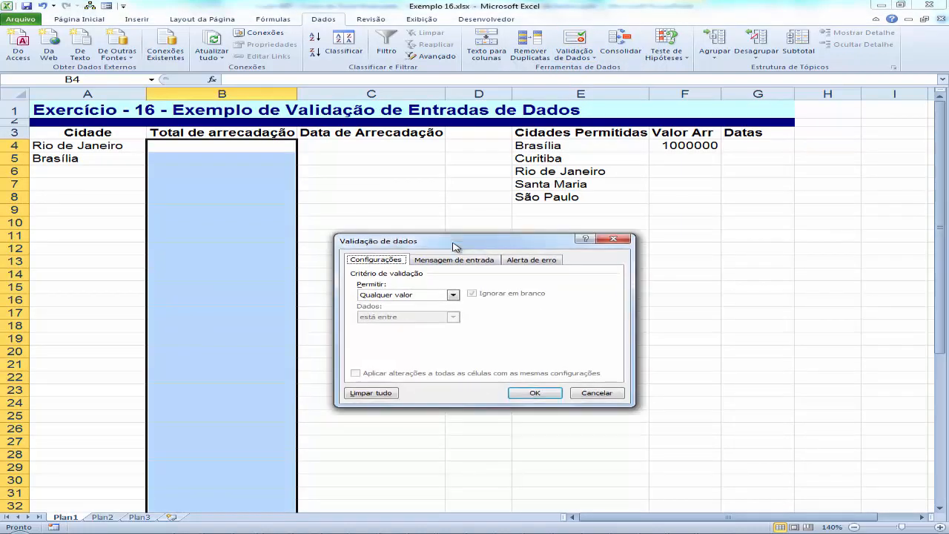
left_click(452, 295)
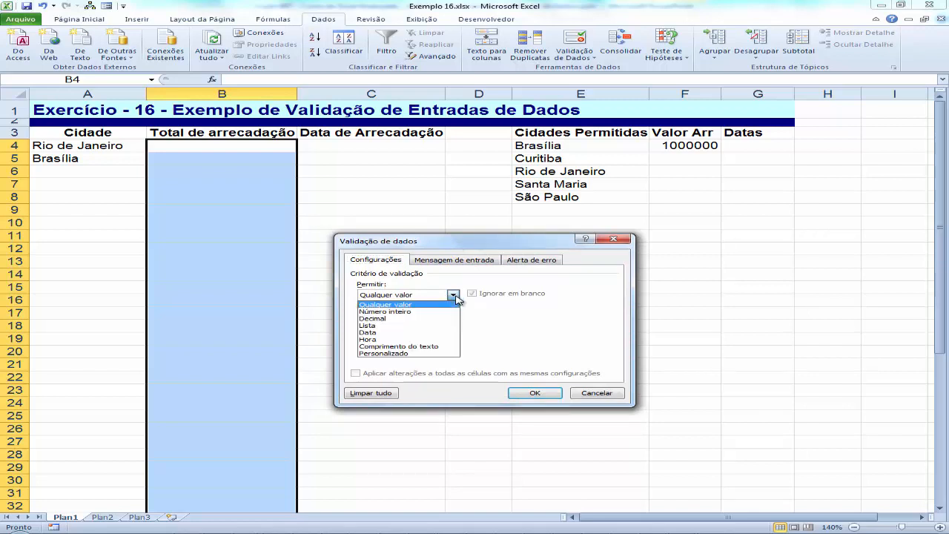
left_click(407, 354)
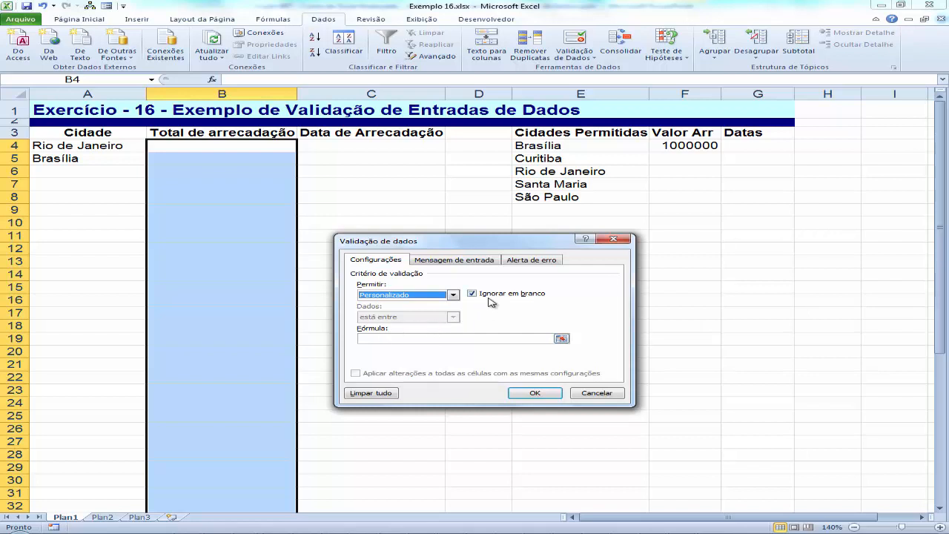
left_click(395, 339)
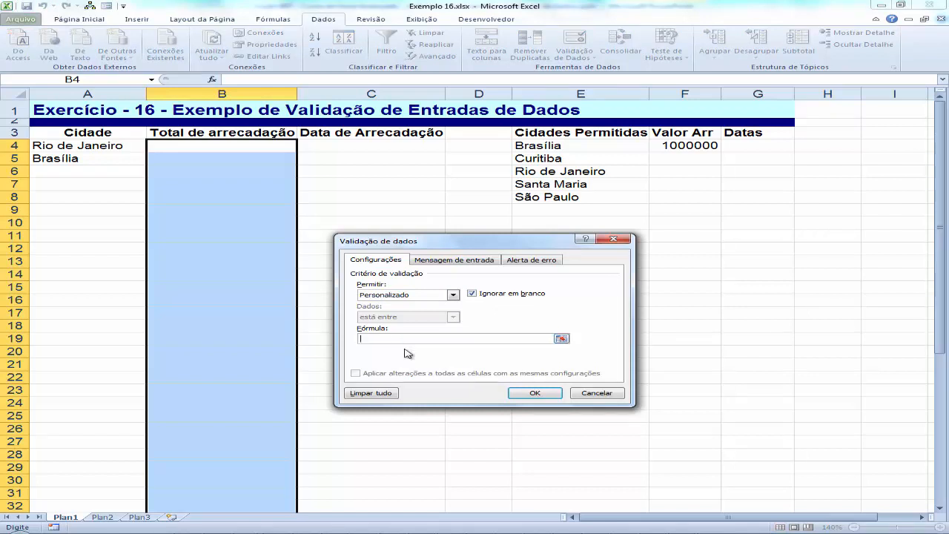
type("=B4")
type("<")
type("$F$4")
Review the validation's input message and error alert options, and apply the rule to the Total de arrecadação cells
left_click(453, 261)
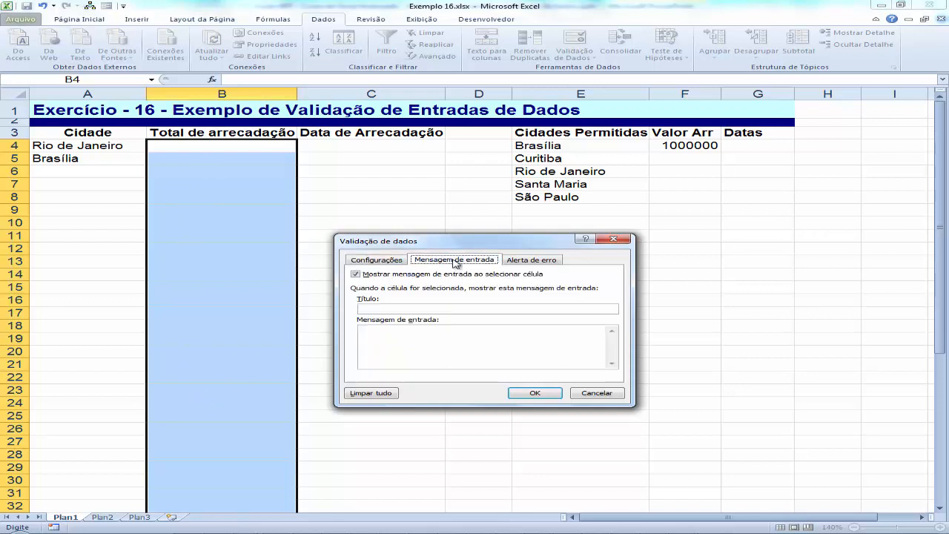
left_click(529, 262)
left_click(392, 261)
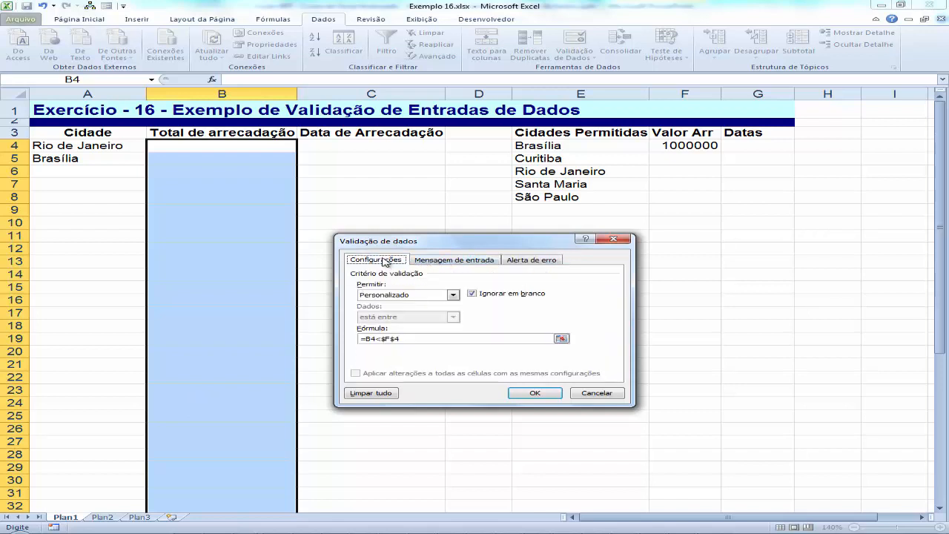
left_click(517, 261)
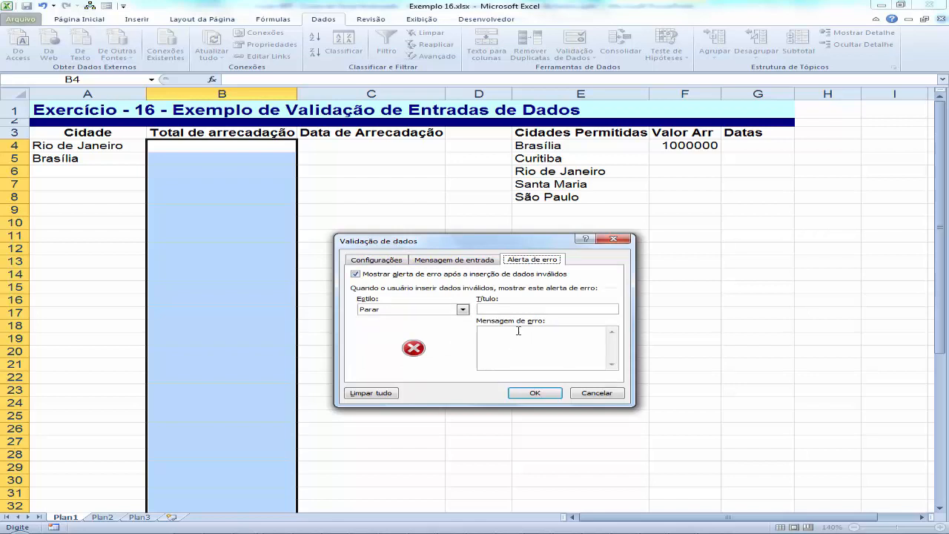
left_click(381, 261)
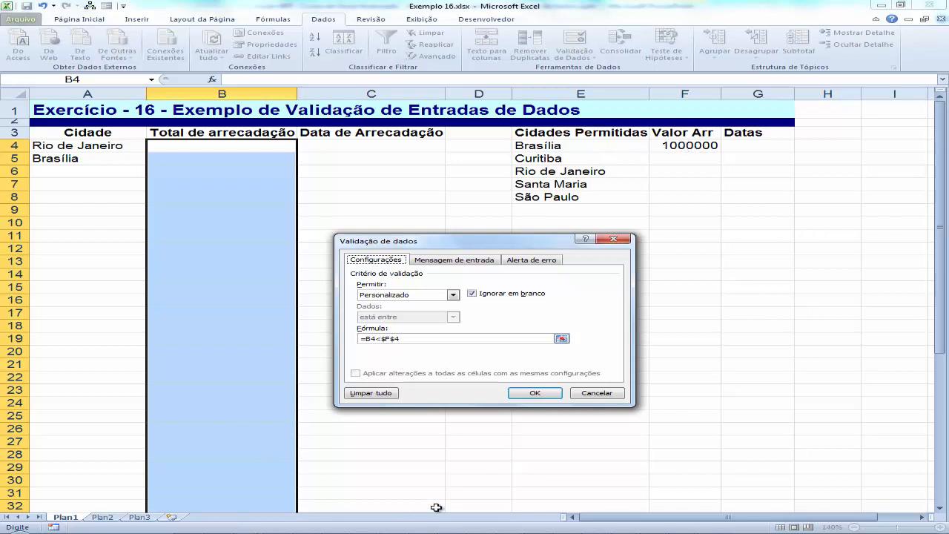
left_click(535, 394)
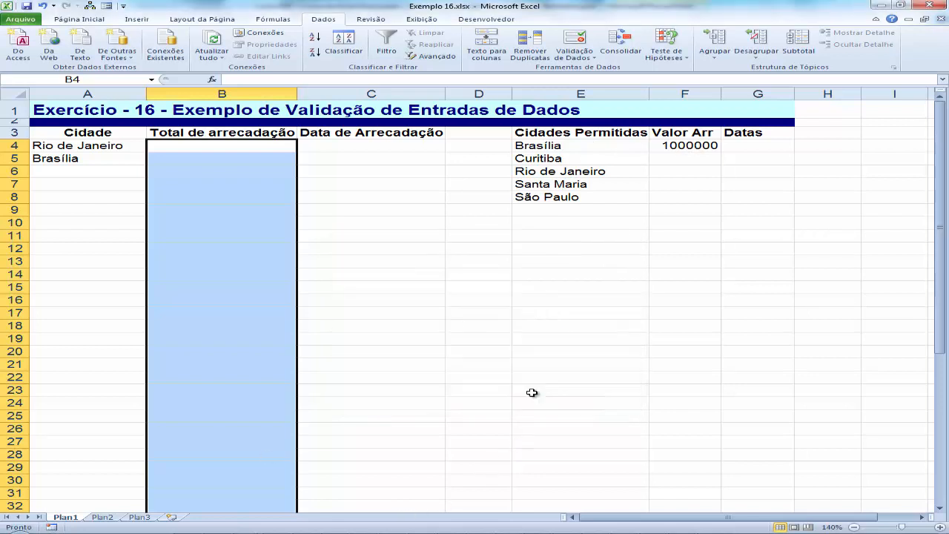
Test permitted amounts under Total de arrecadação by entering 250000 in B4 and 750000 in B5
left_click(228, 149)
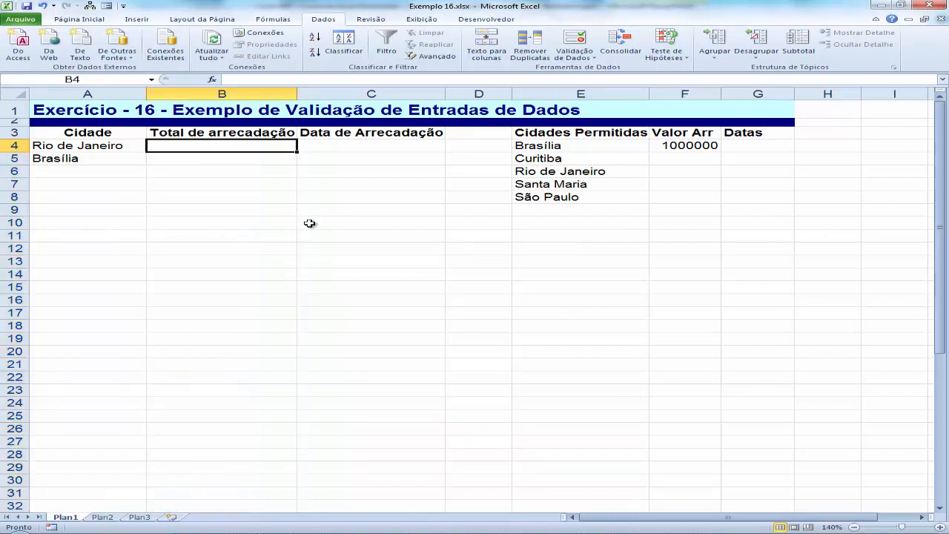
type("250")
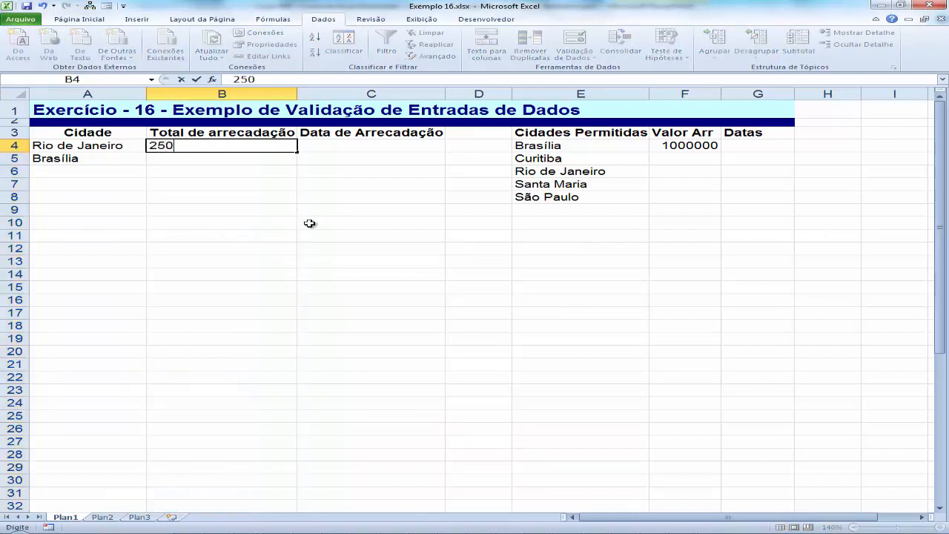
type("000")
key("Return")
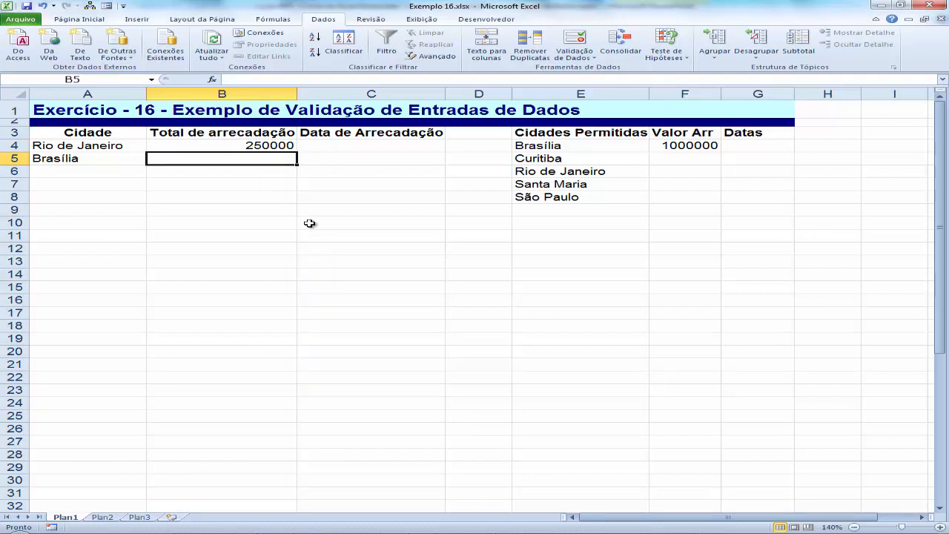
type("750000")
key("Return")
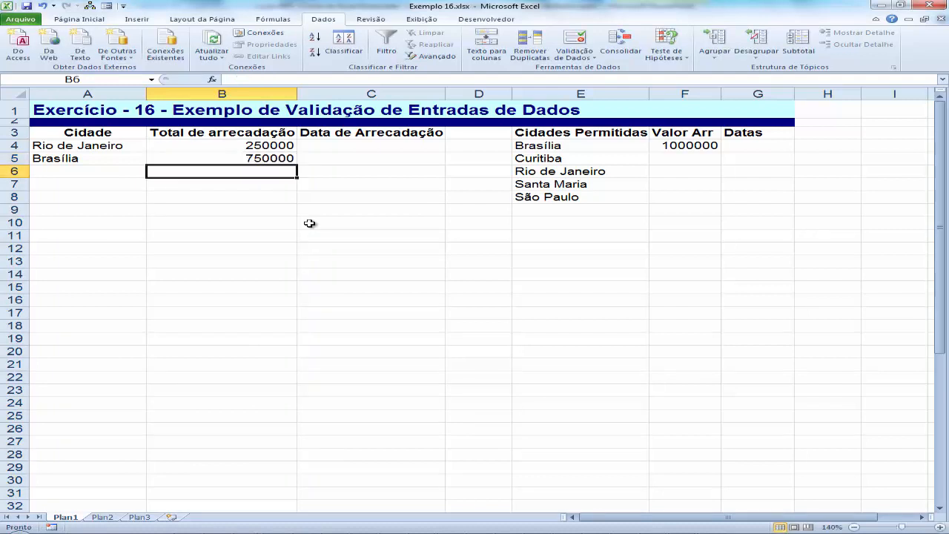
Test an amount above the limit by entering 1250000 in B6, and cancel the entry
type("1250000")
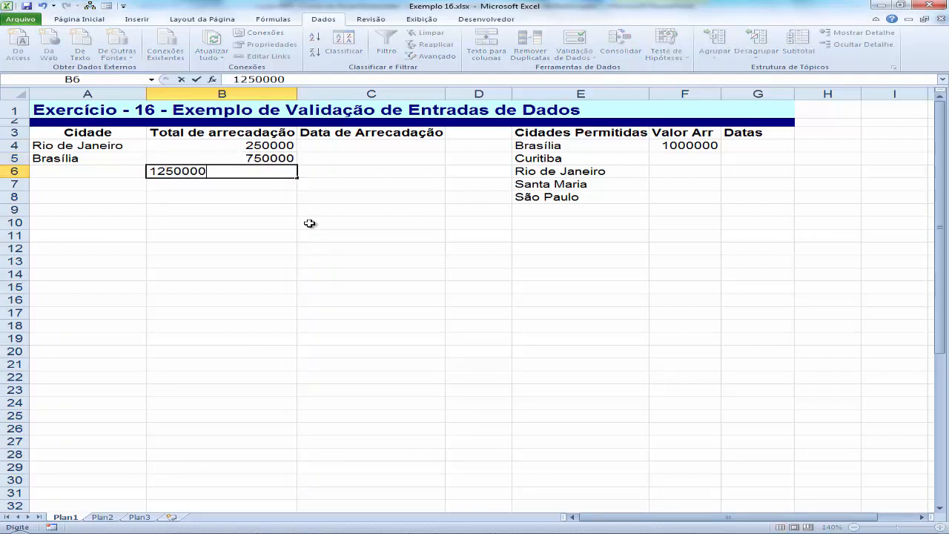
key("Return")
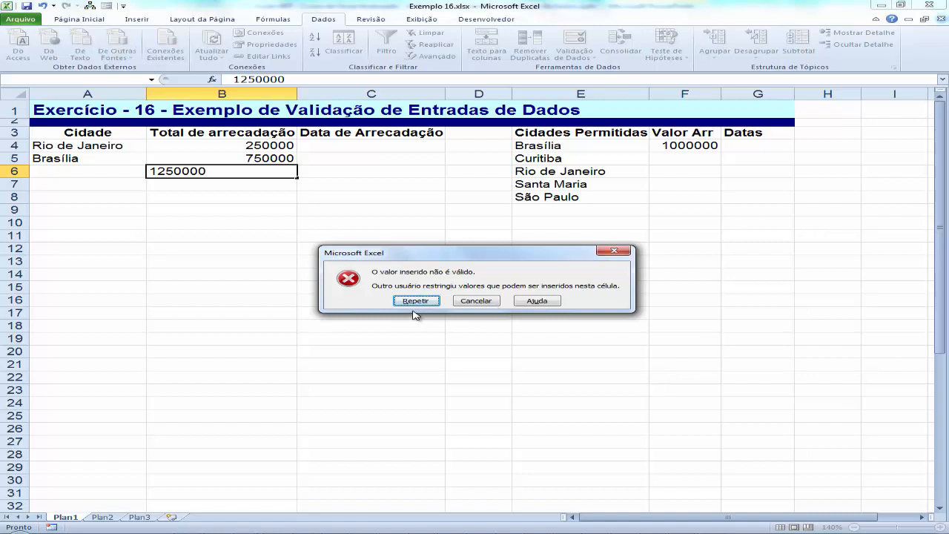
left_click(456, 301)
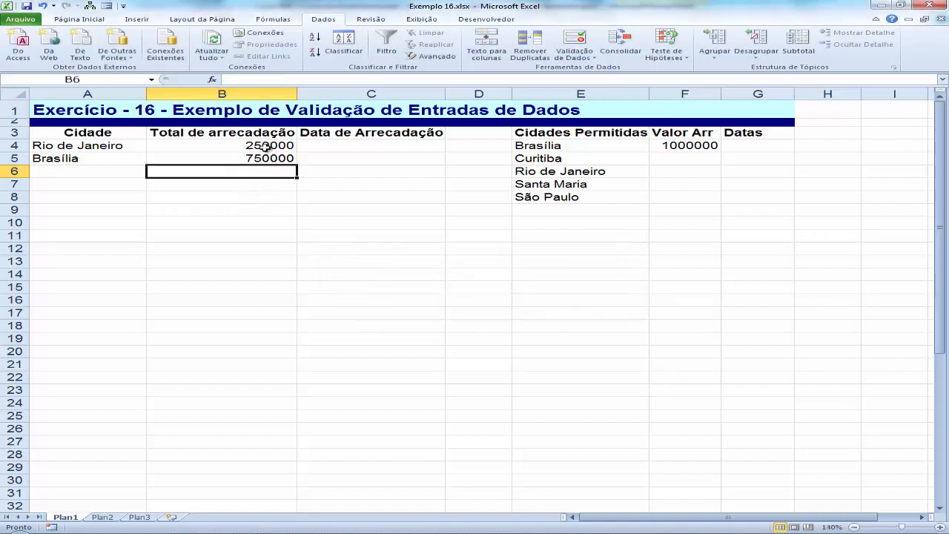
Clear the test amounts from B4 and B5 under Total de arrecadação
left_click(264, 145)
left_click(265, 158)
left_click(284, 145)
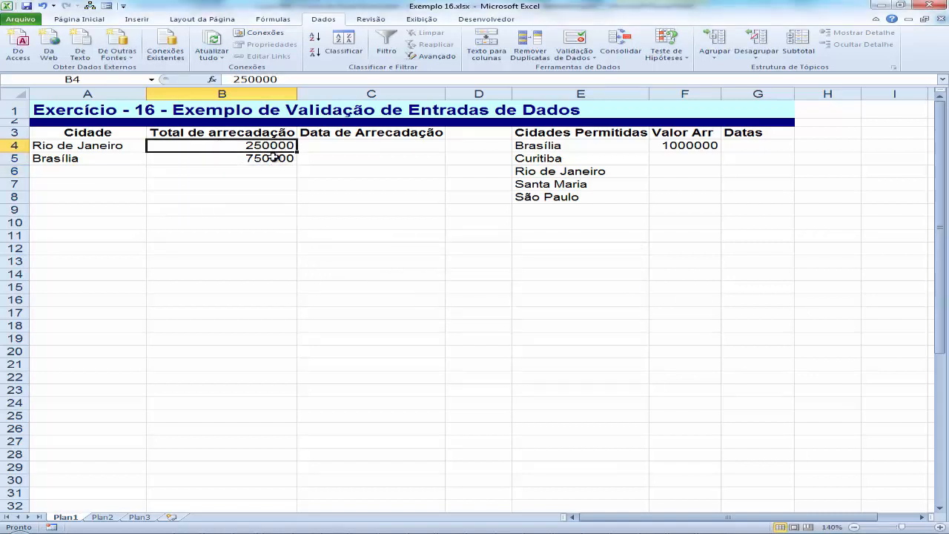
left_click(273, 157)
key("Up")
key("Delete")
key("Down")
key("Delete")
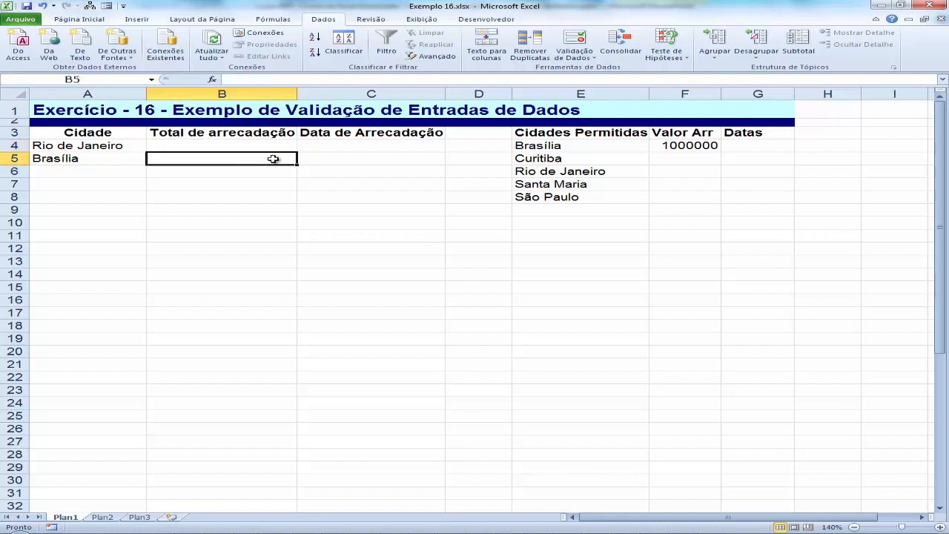
key("Up")
Set the limit in F4 under Valor Arr to 500000
left_click(700, 146)
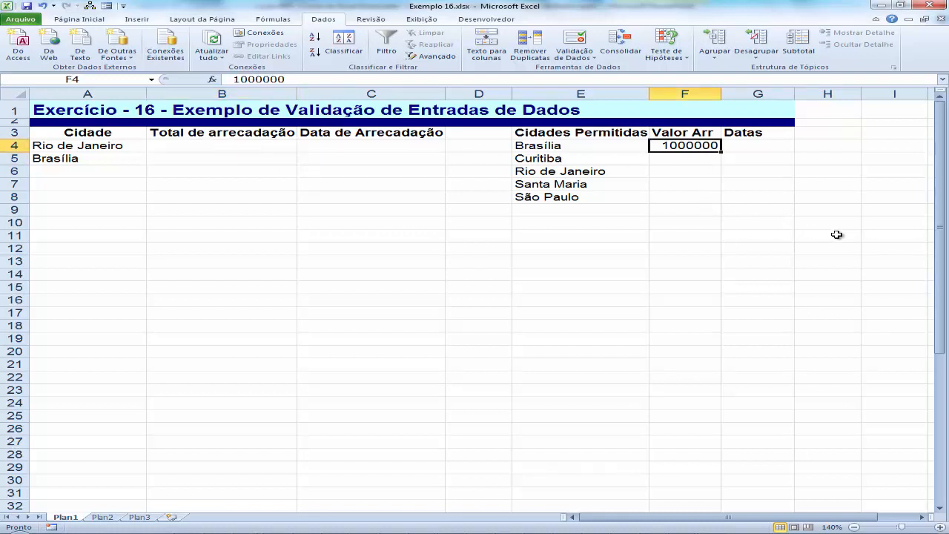
type("500000")
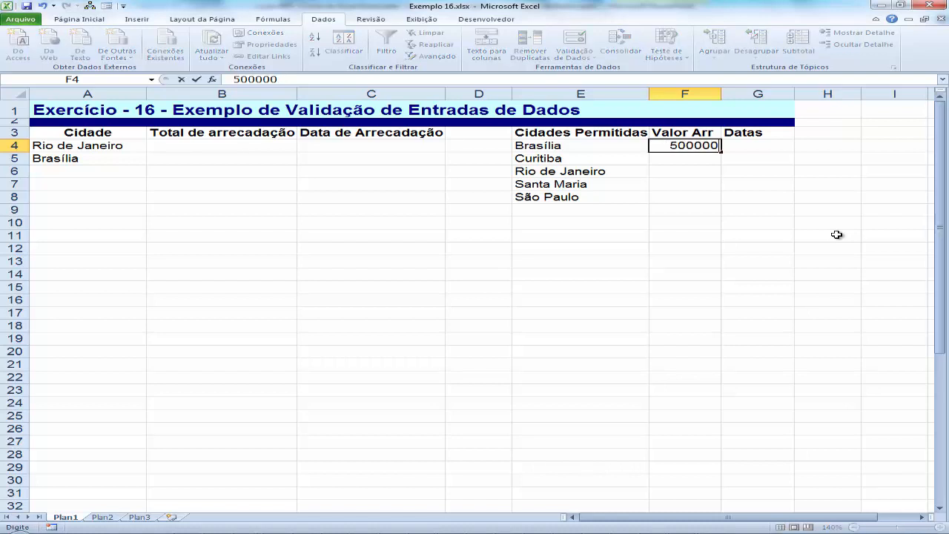
key("Return")
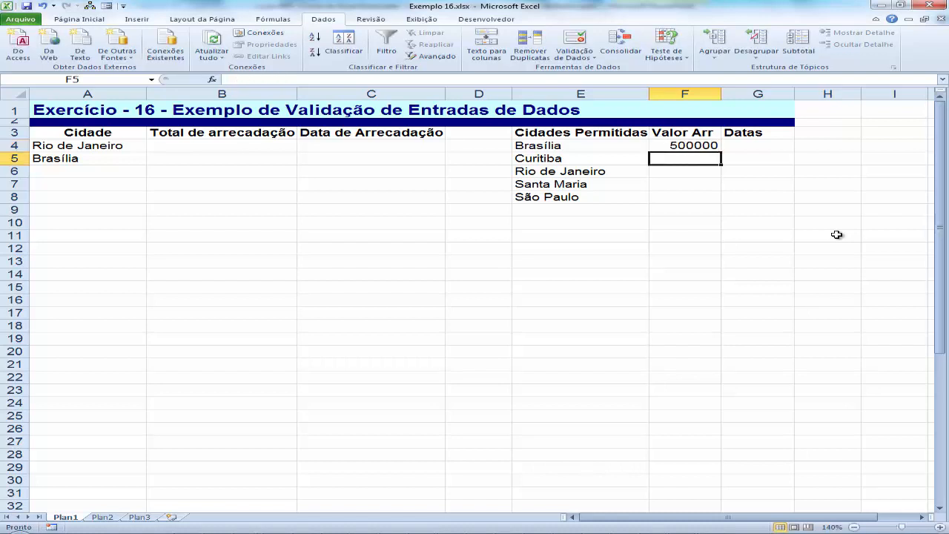
Test the limit with 450000 in B4 and 650000 in B5, cancelling the second entry and clearing B4
left_click(229, 146)
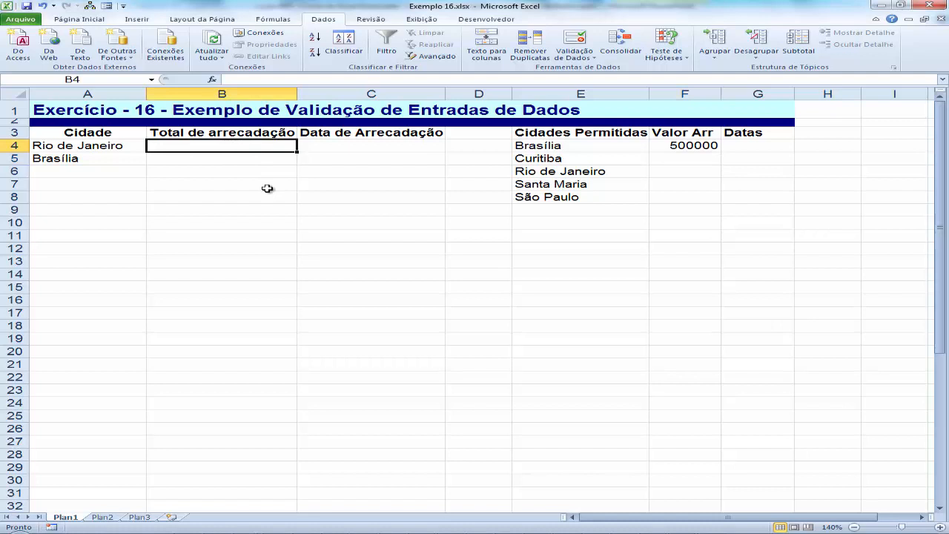
type("450000")
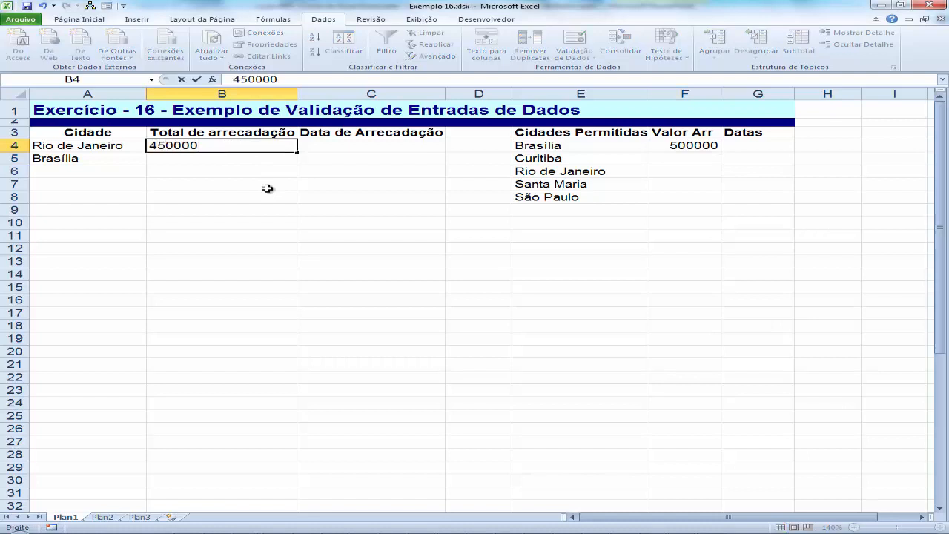
key("Return")
type("650000")
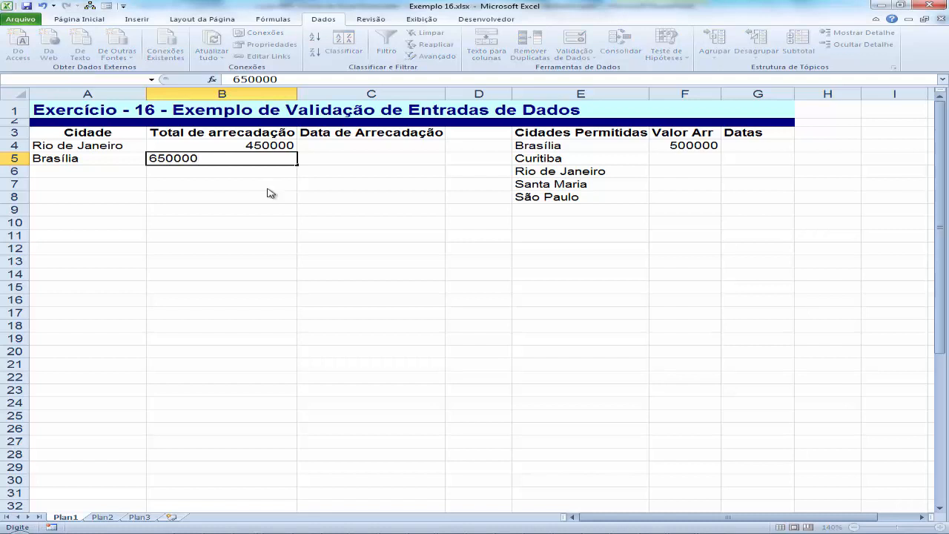
key("Return")
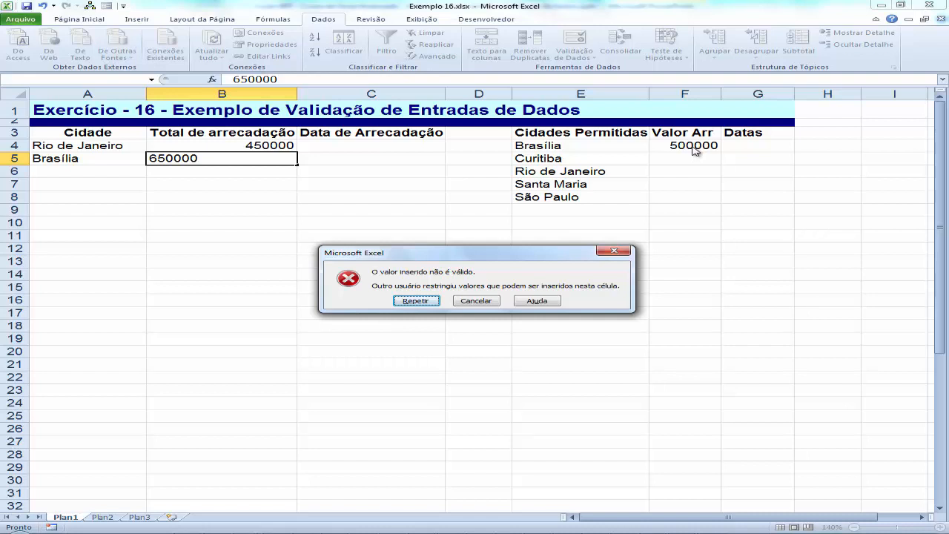
key("Escape")
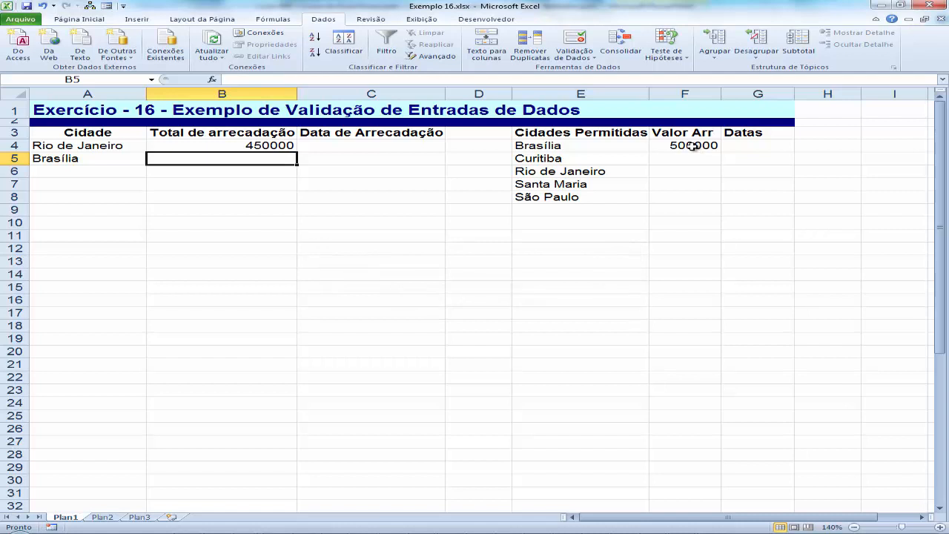
key("Up")
key("Delete")
Set the limit in F4 under Valor Arr to 100000
key("Right")
key("Right")
key("Right")
key("Right")
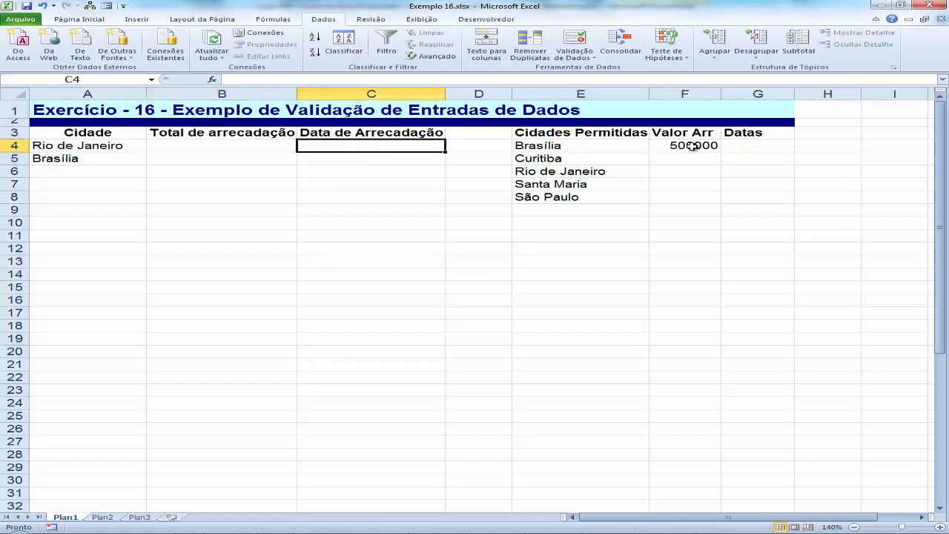
key("F2")
type("100000")
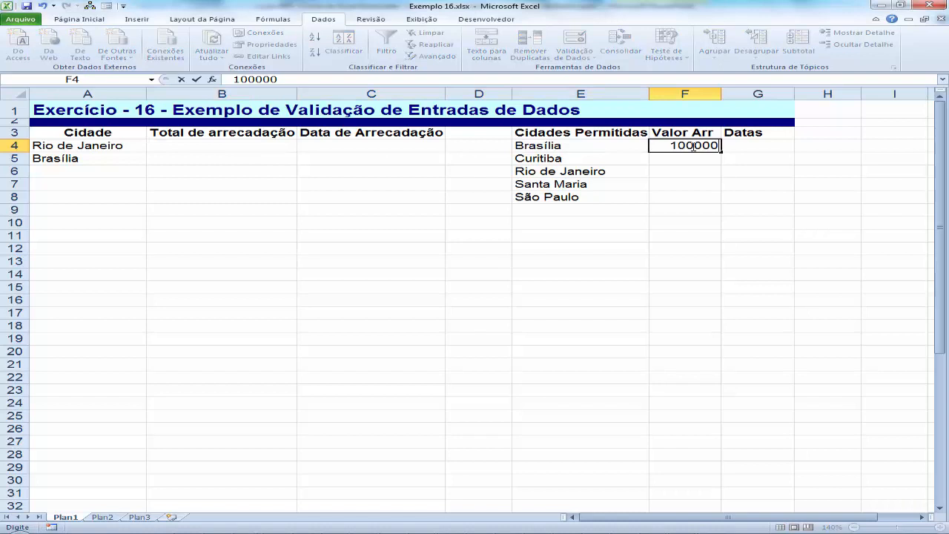
key("Return")
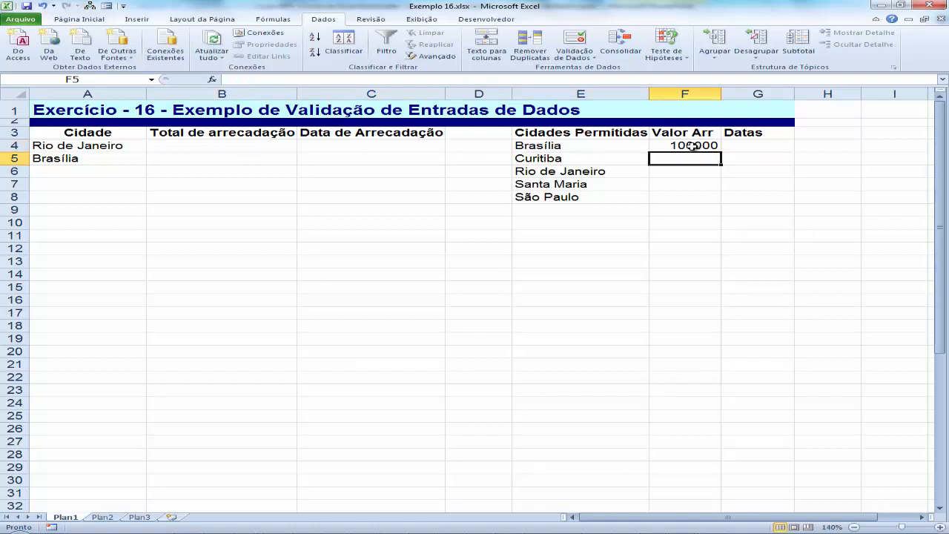
Start a data validation rule for C4:C50 under Data de Arrecadação that allows the Data type
left_click(417, 145)
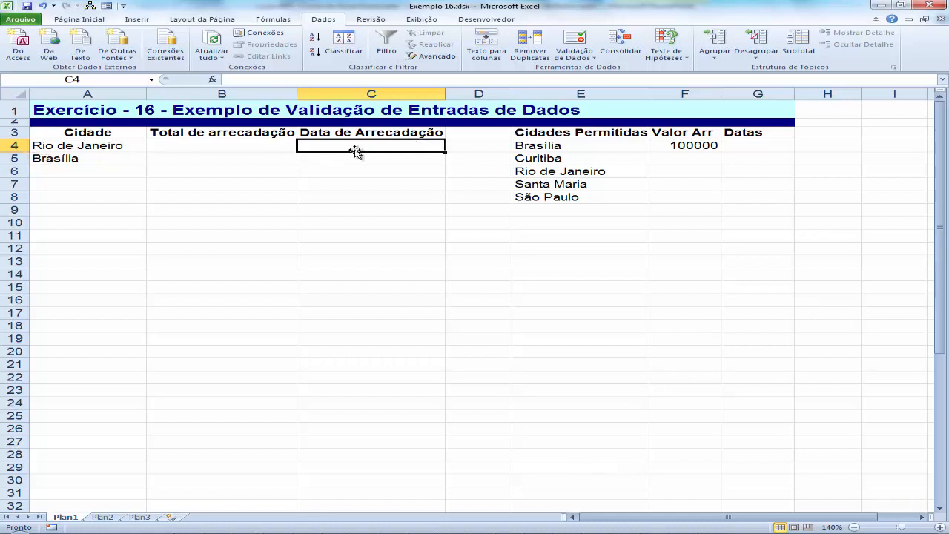
left_click_drag(363, 145, 362, 477)
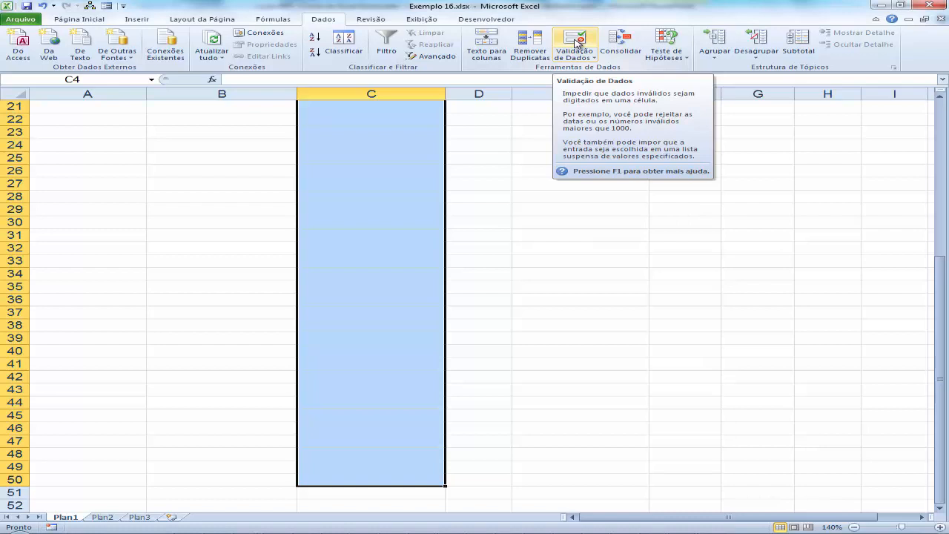
left_click(576, 43)
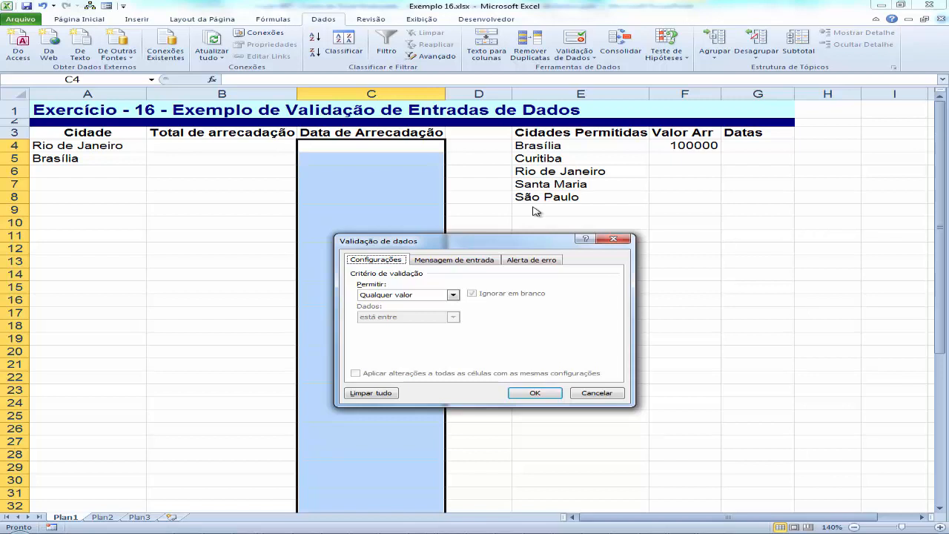
left_click(458, 296)
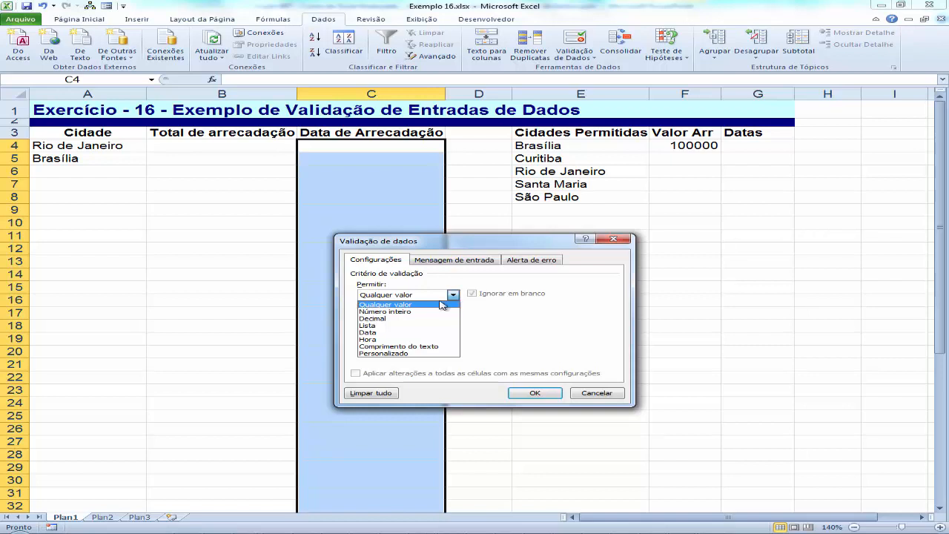
left_click(402, 325)
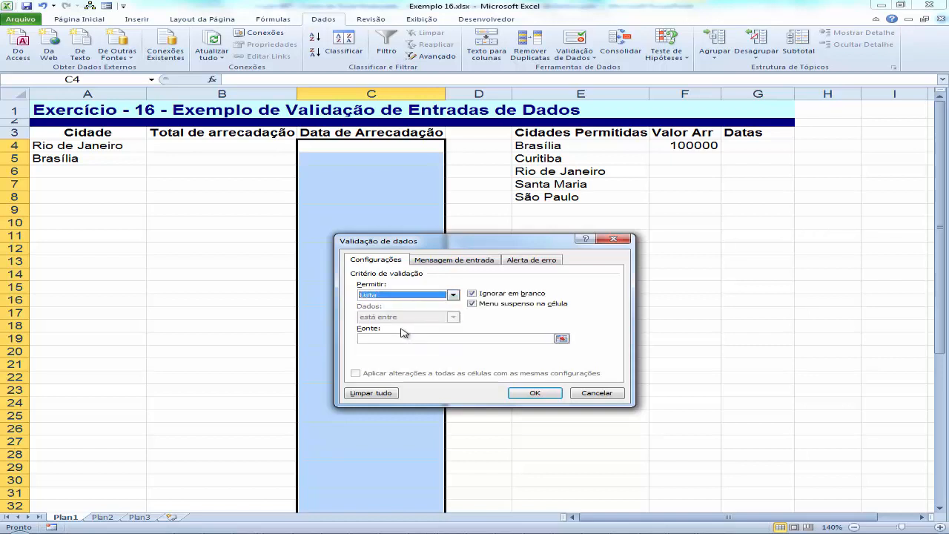
left_click(454, 296)
left_click(378, 337)
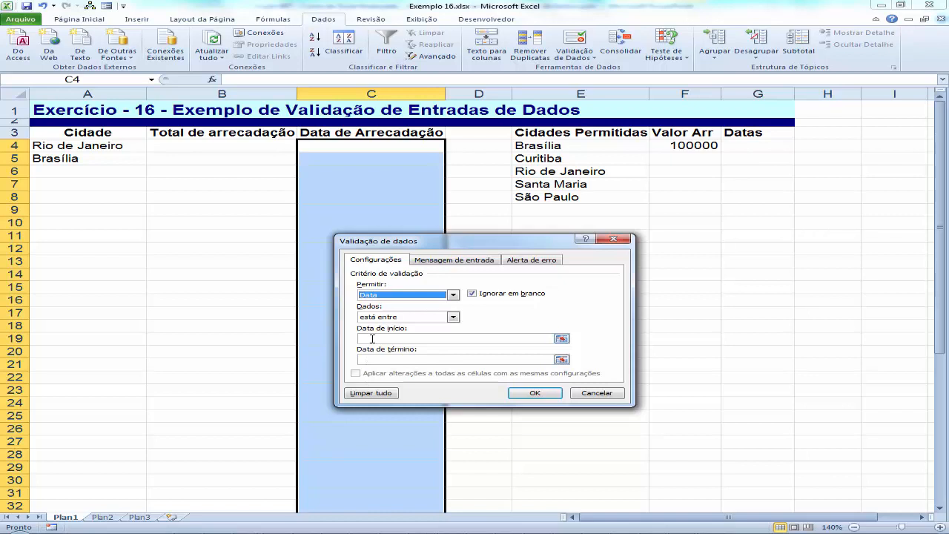
Set the rule's start date to cell G4 and its end date to cell G5 under Datas
left_click(562, 340)
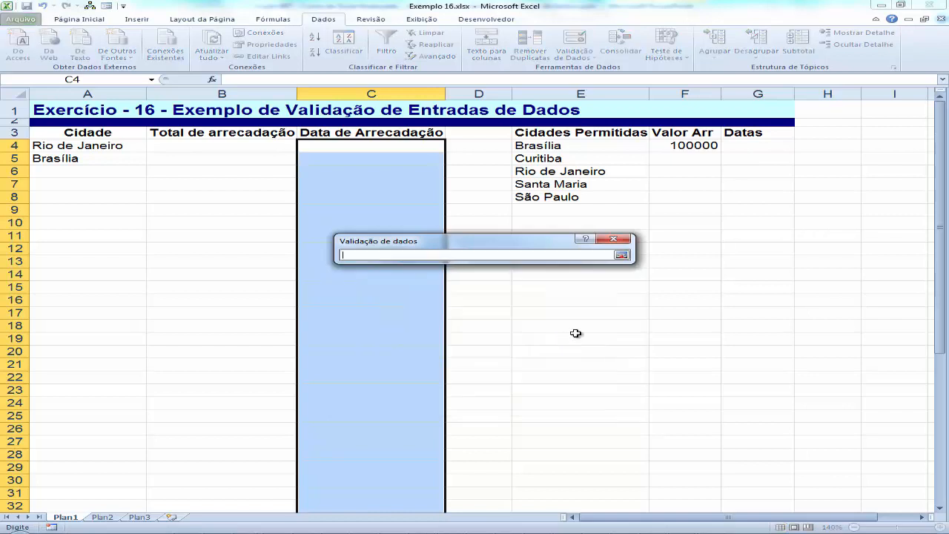
left_click(766, 146)
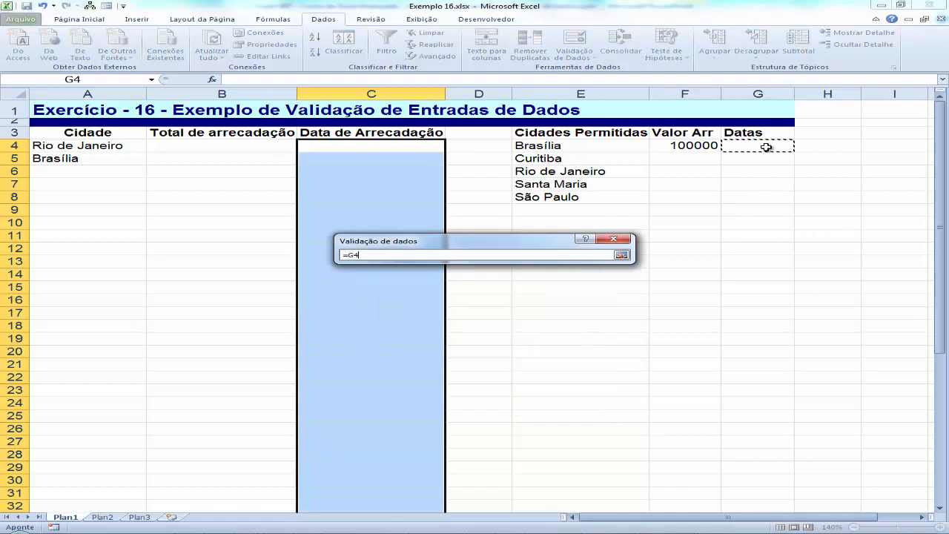
left_click(621, 255)
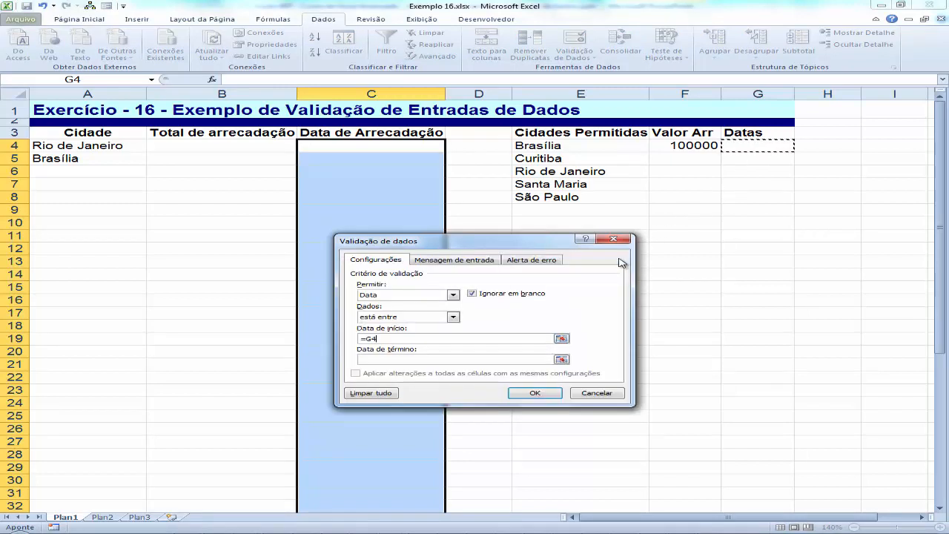
left_click(376, 361)
left_click(561, 360)
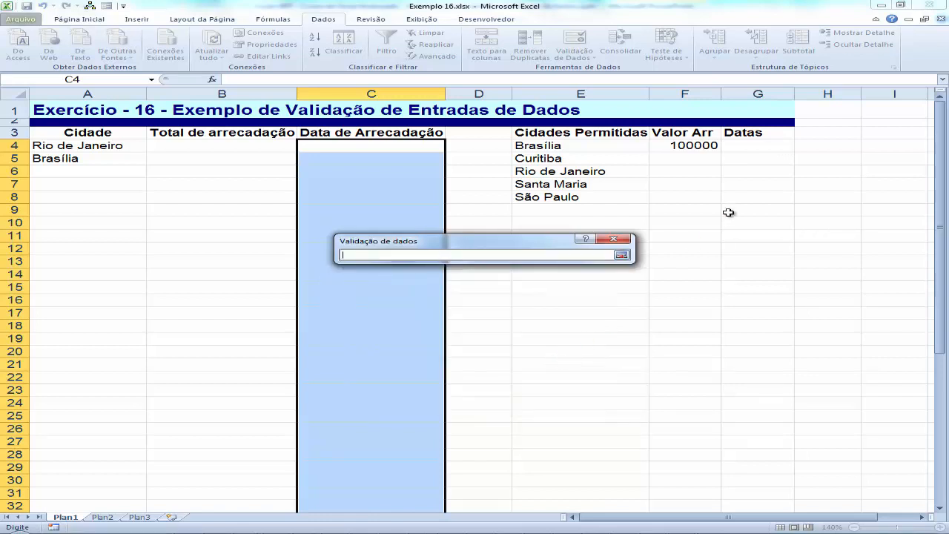
left_click(743, 159)
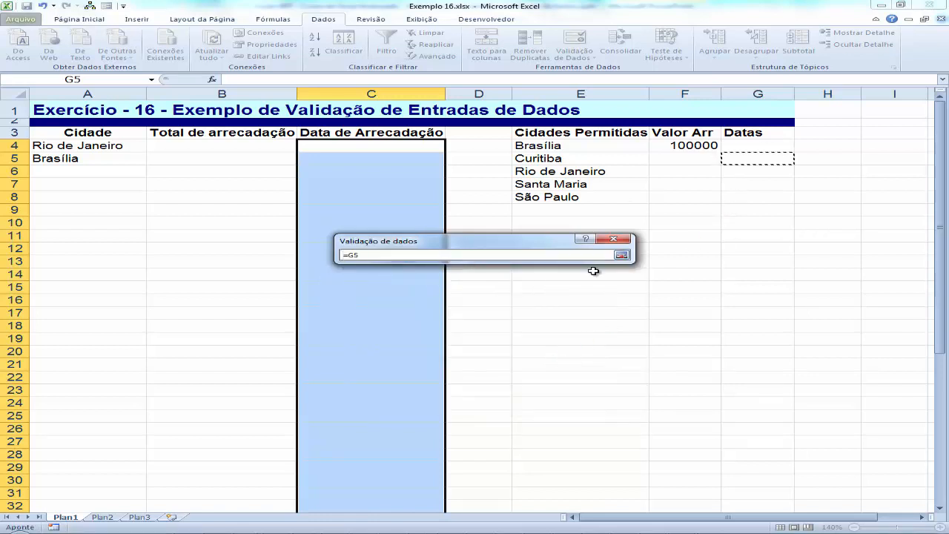
left_click(622, 255)
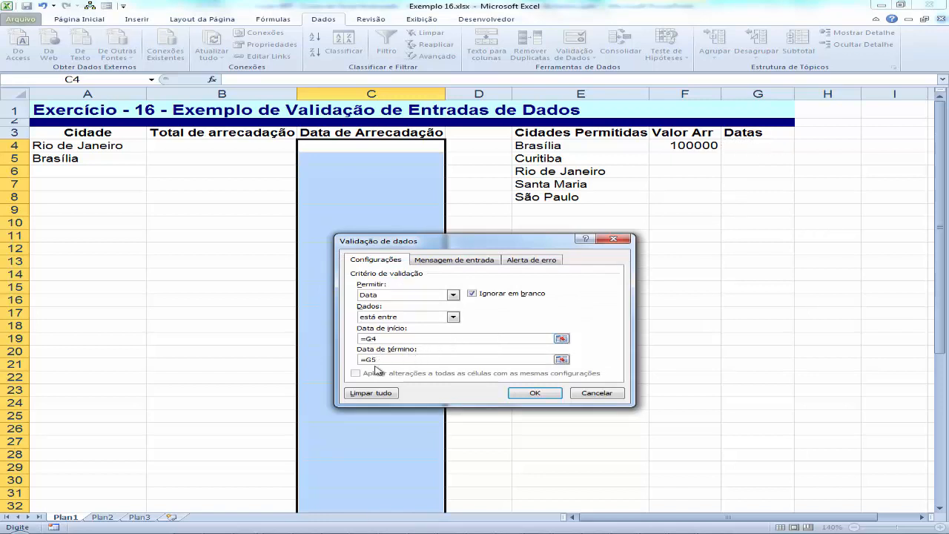
Make the date references absolute, with start date =$G$4 and end date =$G$5
type("+")
key("Left")
key("Right")
left_click(417, 340)
key("BackSpace")
key("BackSpace")
key("BackSpace")
key("BackSpace")
key("BackSpace")
key("BackSpace")
type("=$G$")
key("BackSpace")
key("BackSpace")
type("$g")
key("BackSpace")
type("G$5")
Choose the condition "está entre" for the date rule and apply the validation
left_click(370, 318)
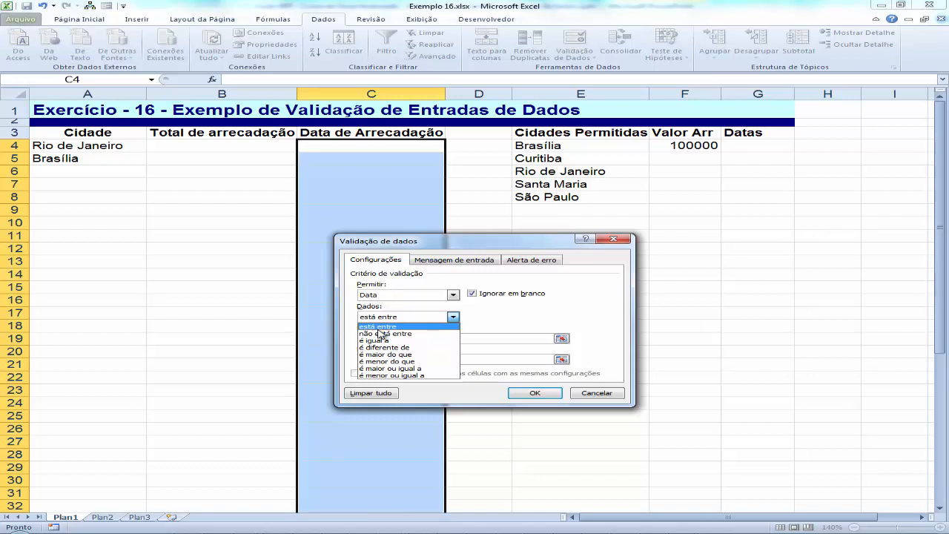
left_click(379, 329)
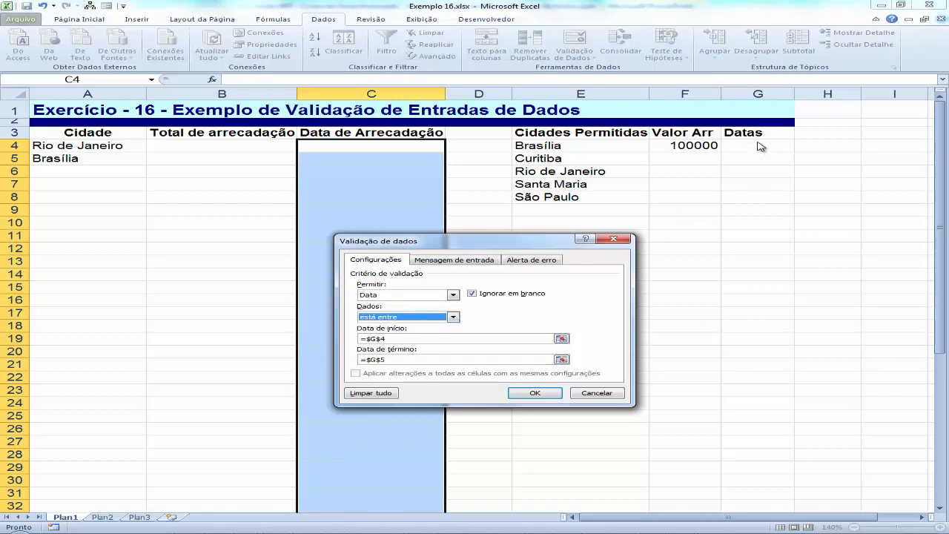
left_click(518, 395)
Enter the start date 01/01/2014 in G4 under Datas and widen column G to fit it
left_click(741, 149)
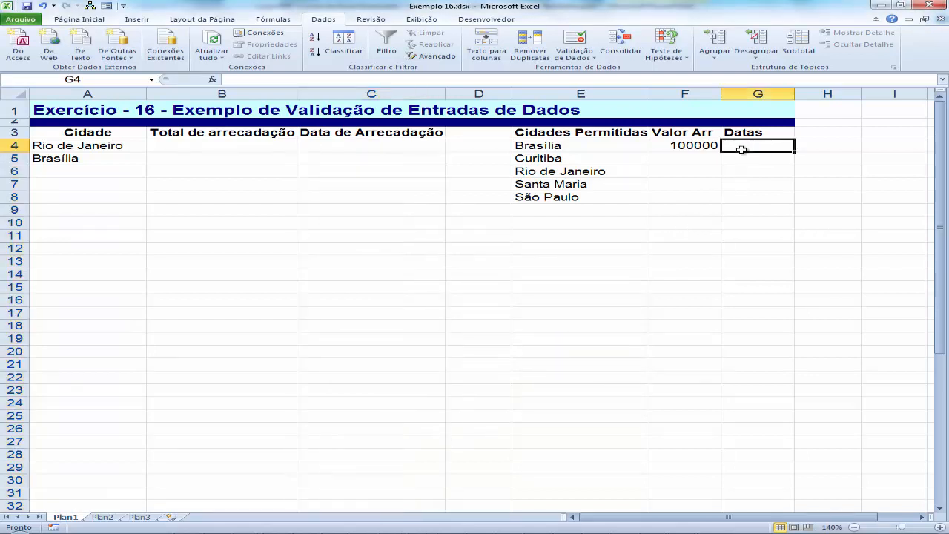
type("01/")
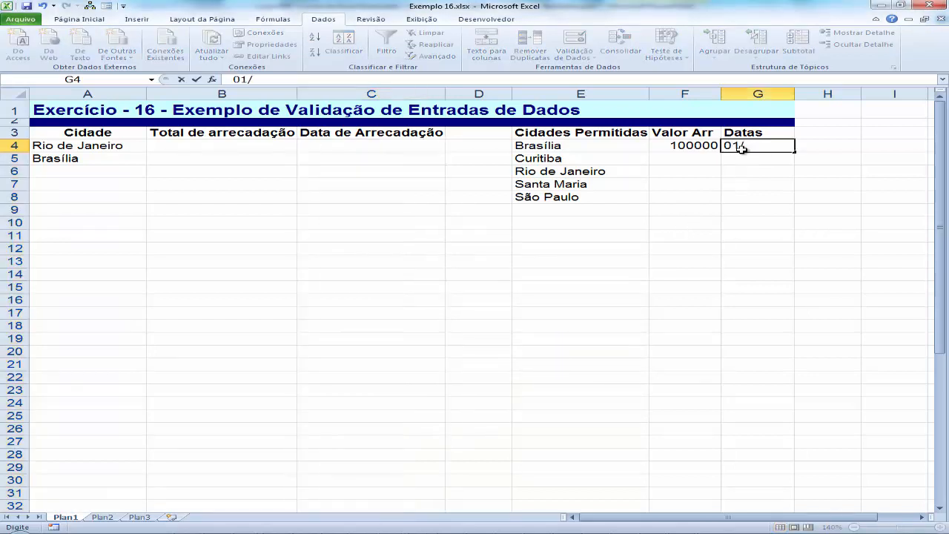
type("01/2017")
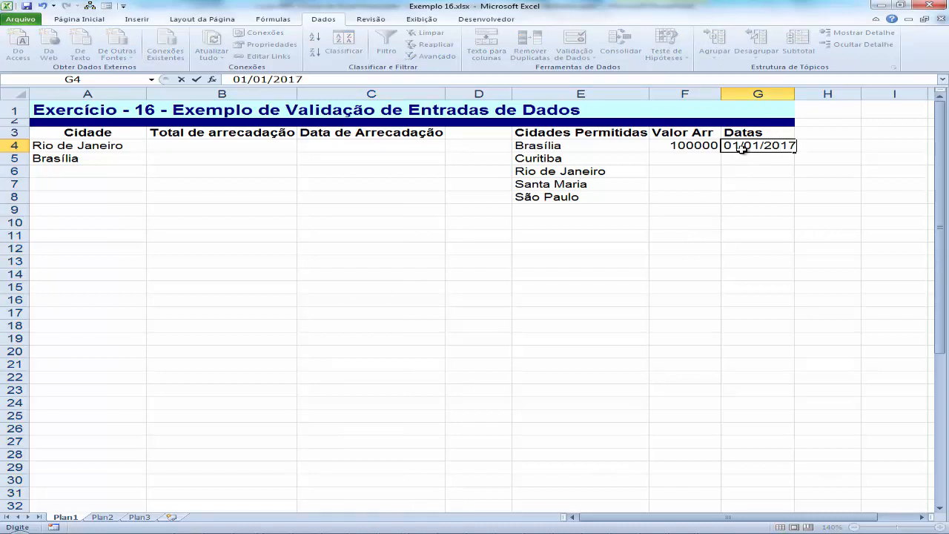
key("Return")
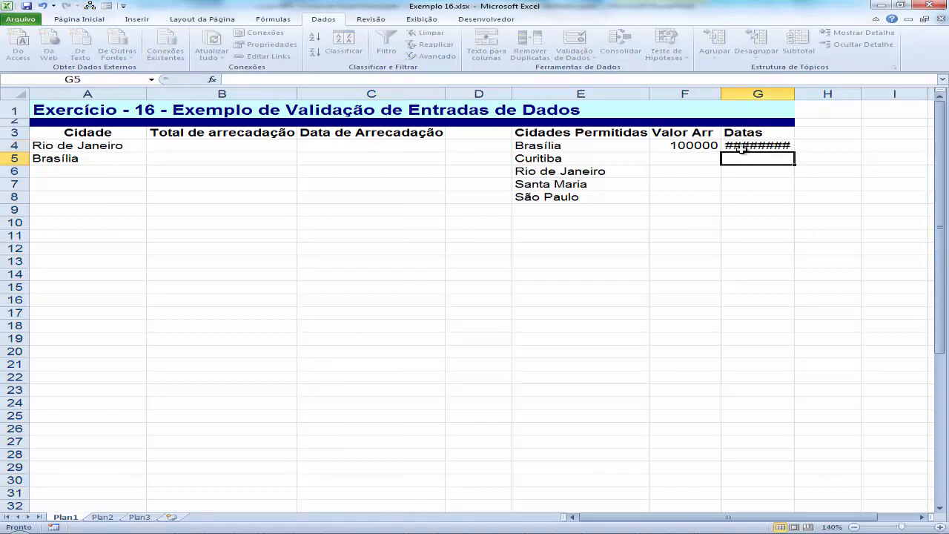
left_click_drag(795, 94, 810, 100)
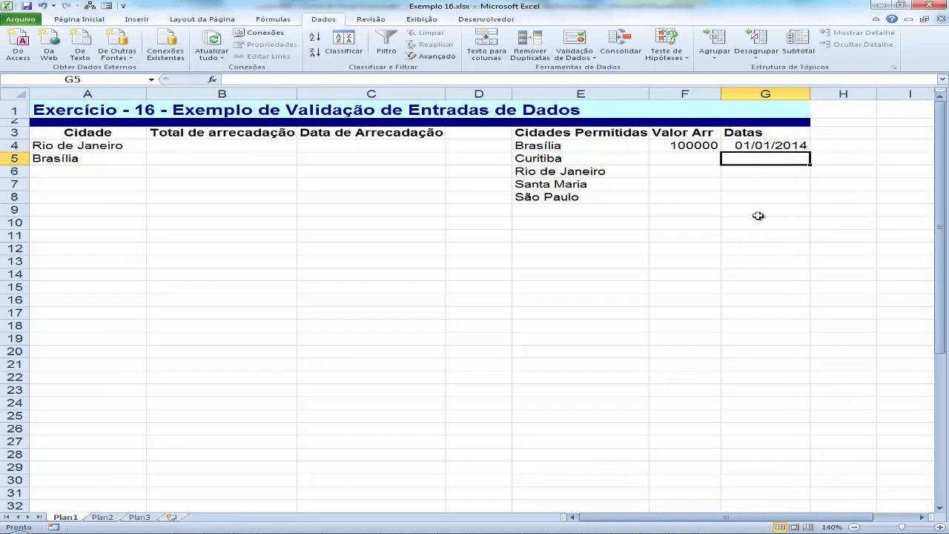
Enter the end date 31/12/2014 in G5 under Datas and check both limit dates
type("31/12/20")
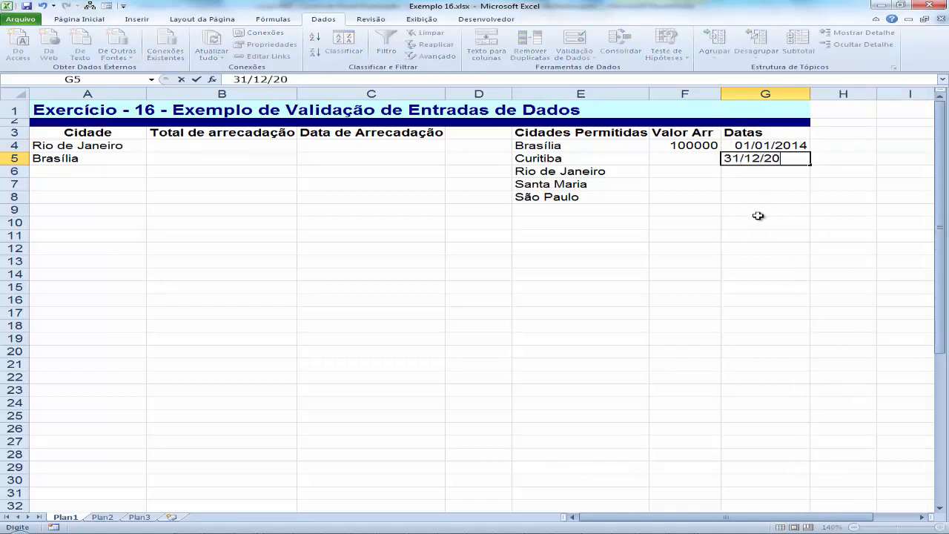
type("17")
key("BackSpace")
type("4")
key("Return")
left_click(750, 147)
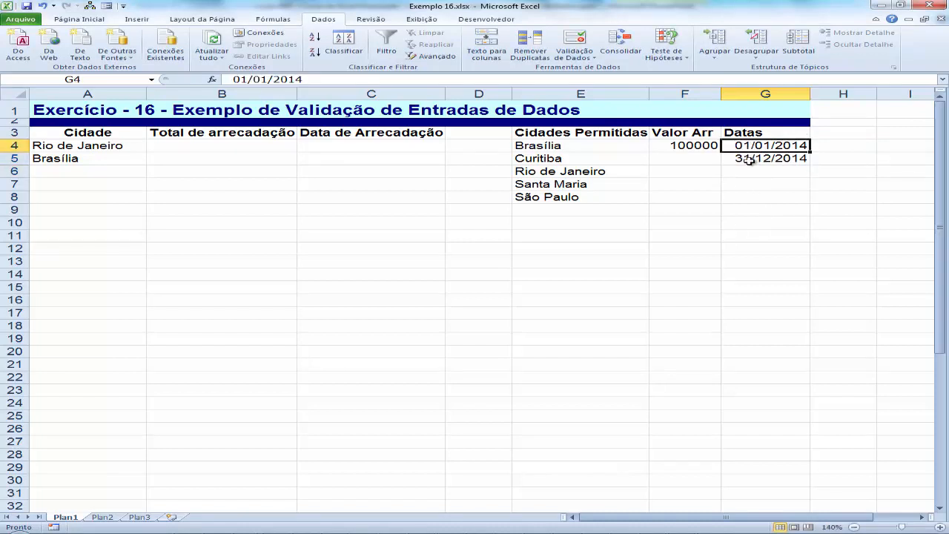
left_click(749, 160)
left_click(753, 148)
left_click(755, 158)
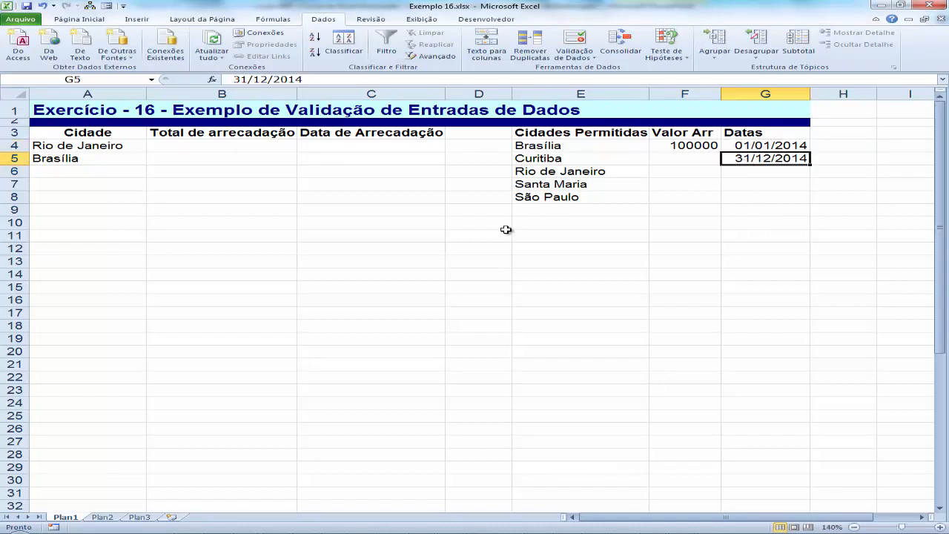
Enter the date 31/10/2014 in C4 under Data de Arrecadação
left_click(389, 148)
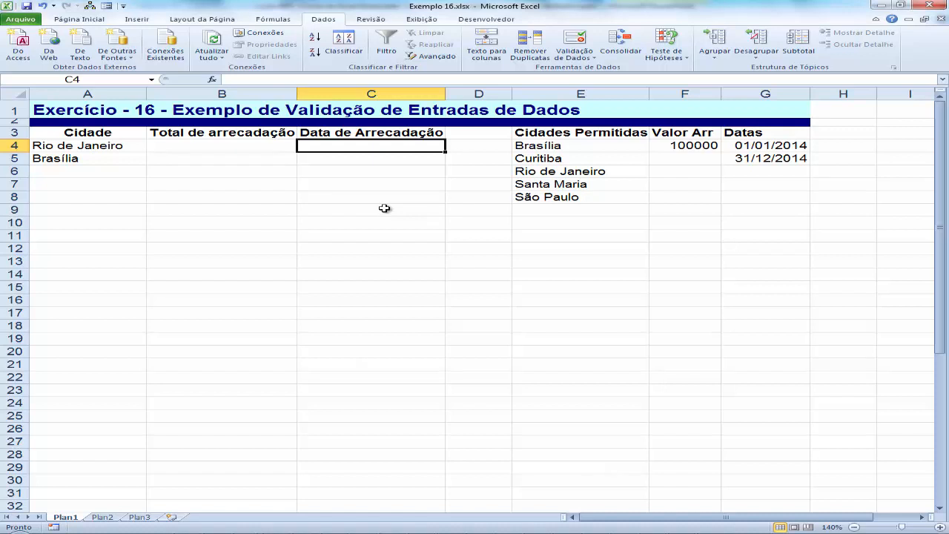
type("31/10/20")
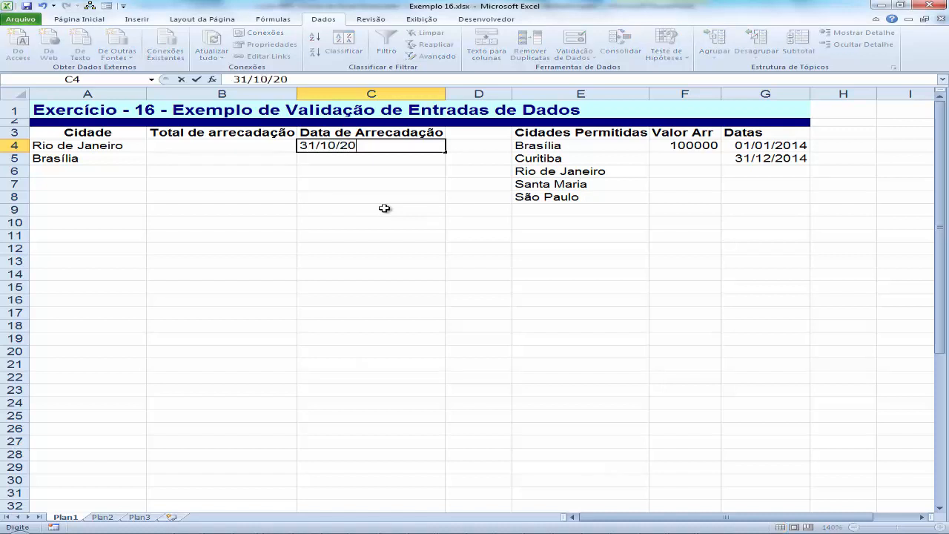
type("174")
key("BackSpace")
key("BackSpace")
type("4")
key("Return")
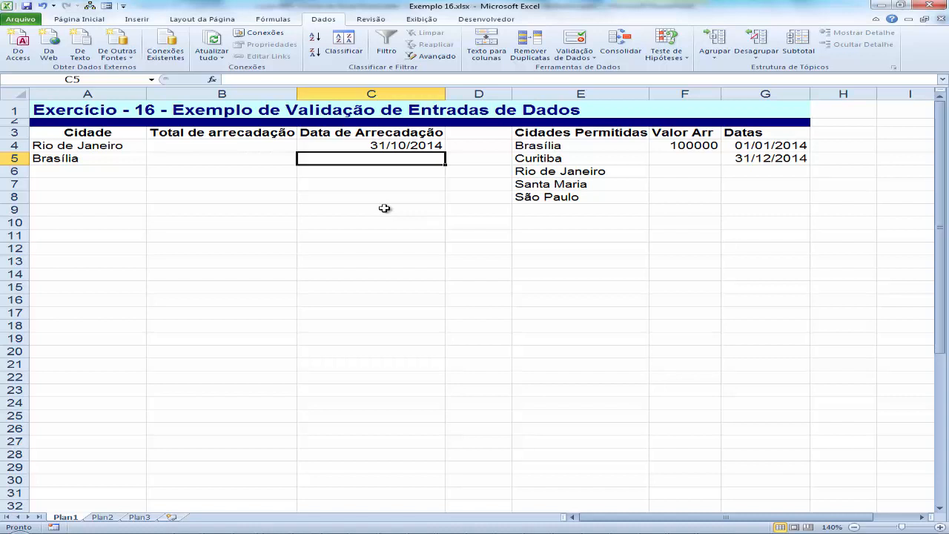
Test the date rule by trying 05/03/2015 in C5, and cancel the entry
type("05/")
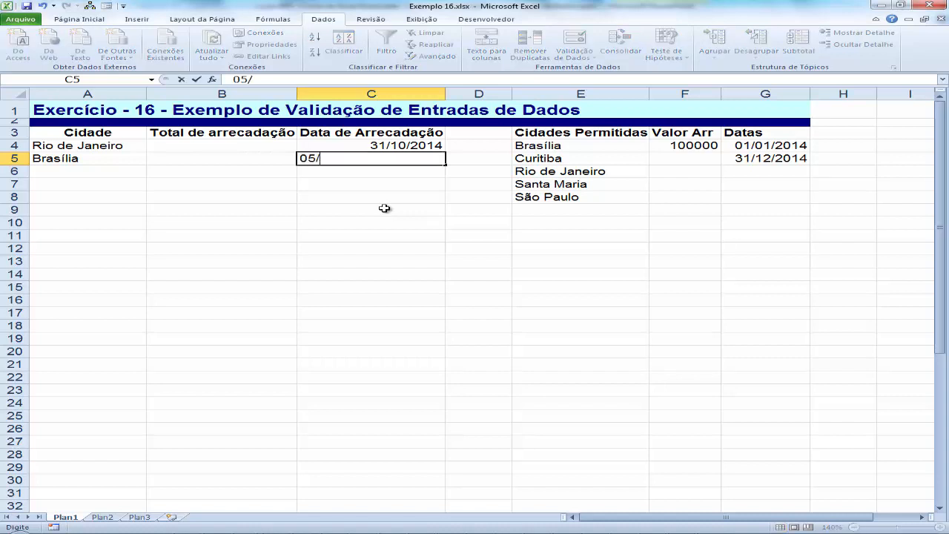
type("03/2015")
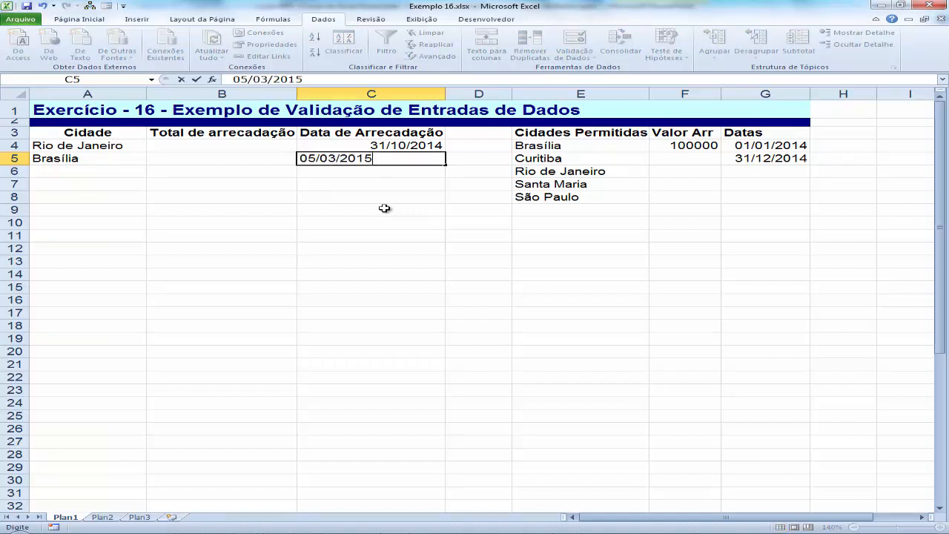
key("Return")
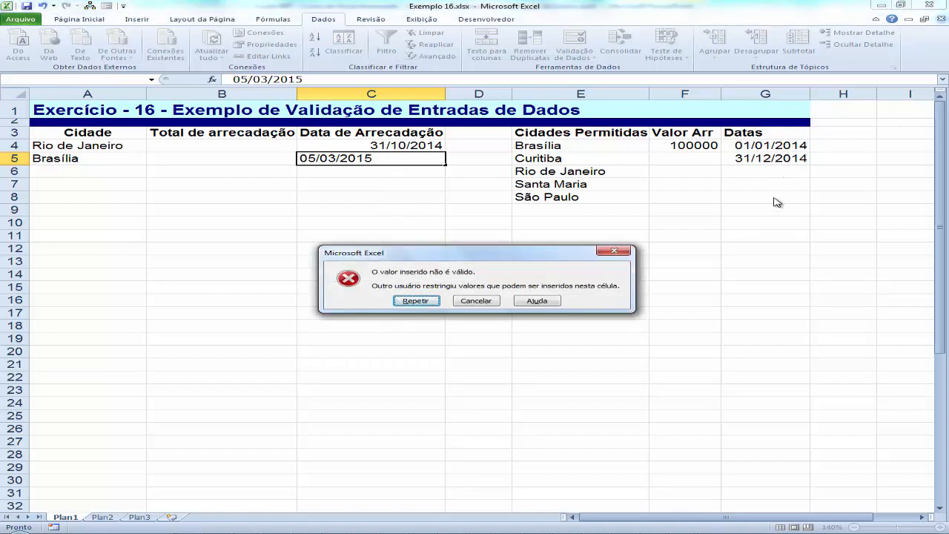
left_click(485, 299)
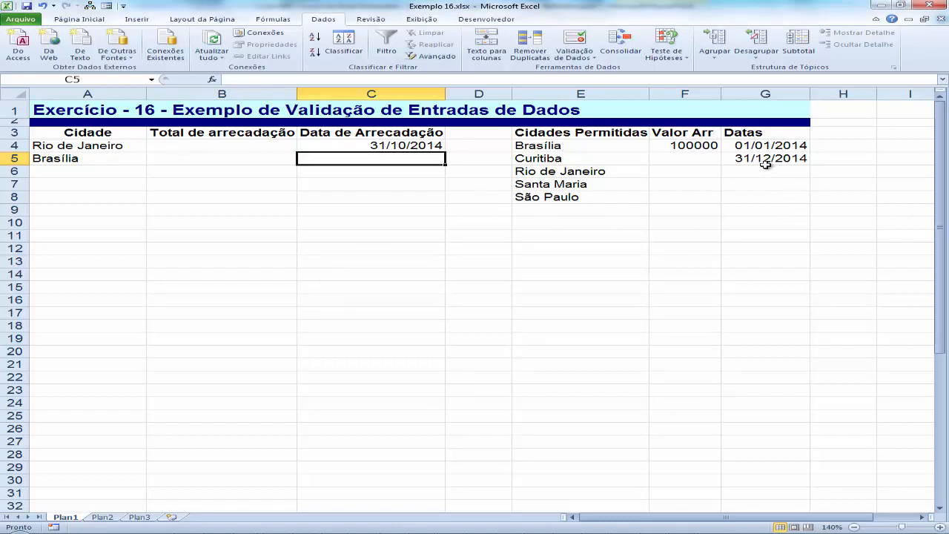
Test the end of the validated range by trying 02/02/2016 in C50, and discard the entry
scroll(359, 220, "down", 8)
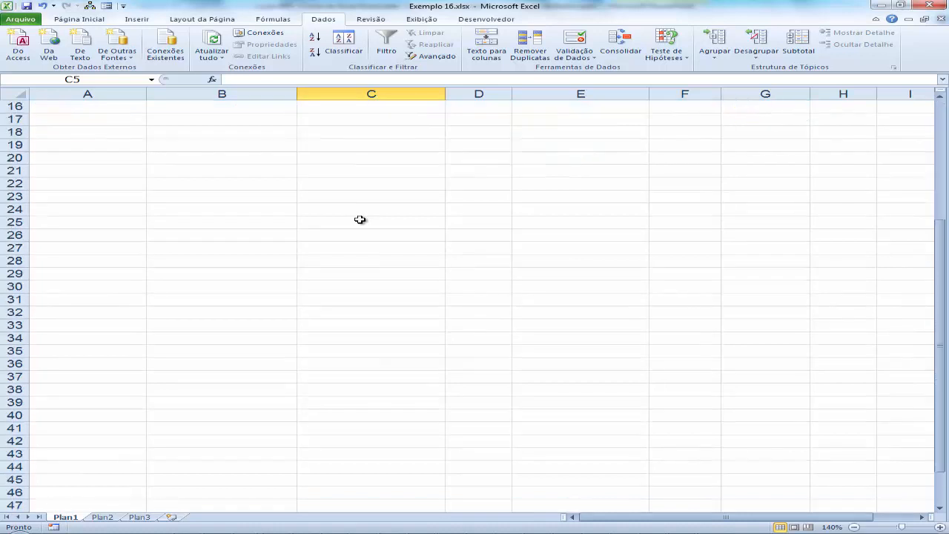
scroll(359, 219, "up", 8)
scroll(360, 220, "down", 13)
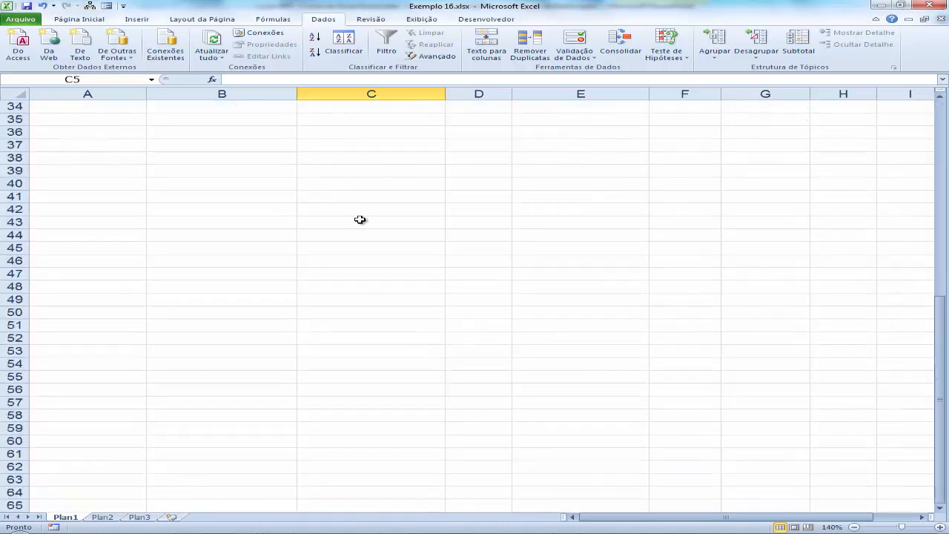
left_click(409, 236)
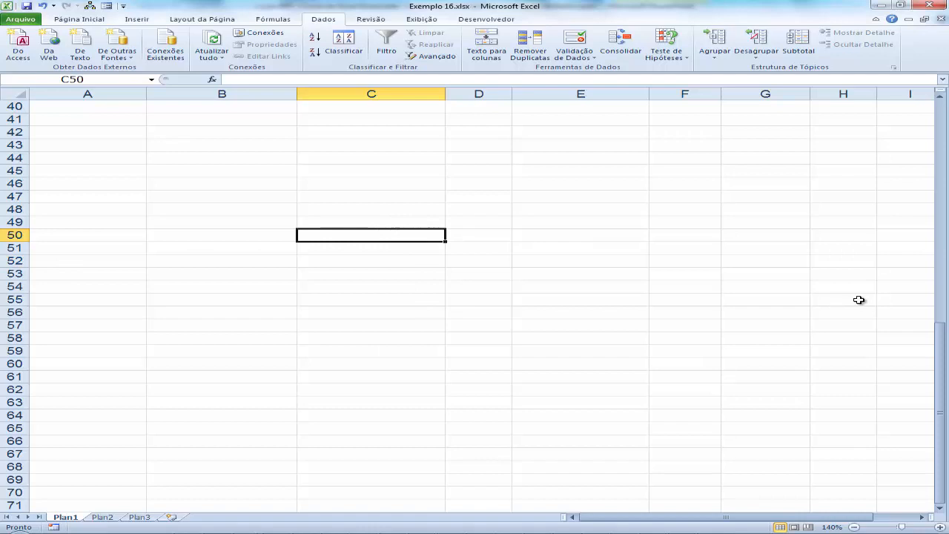
type("02/02/")
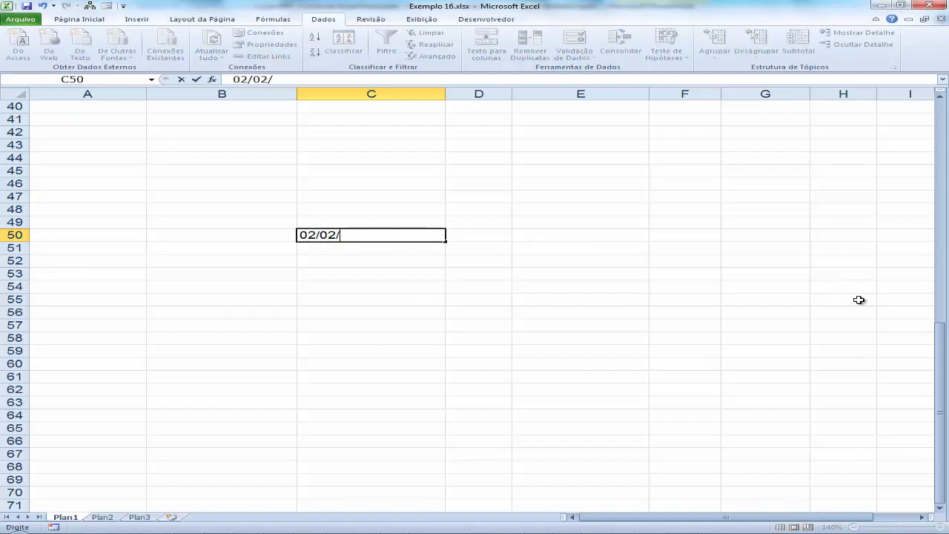
type("2016")
key("Return")
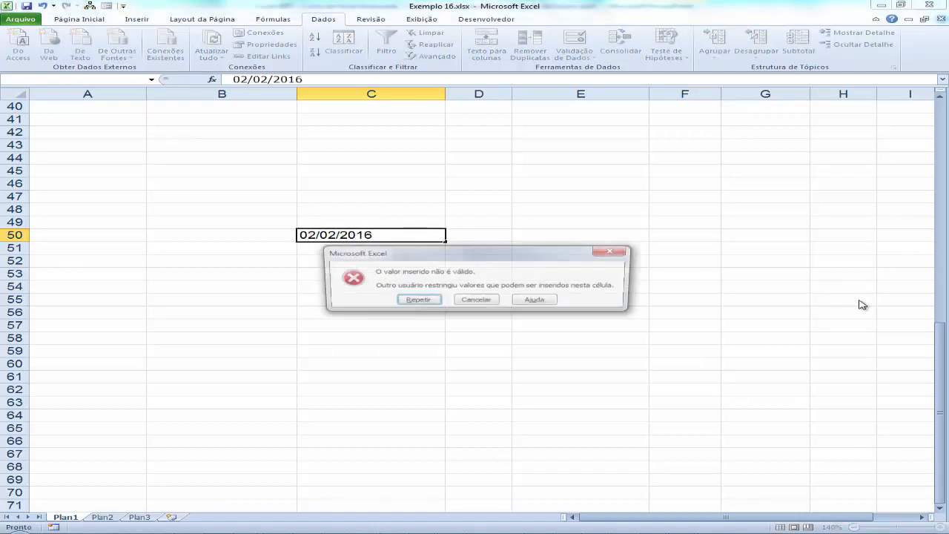
key("Escape")
key("Return")
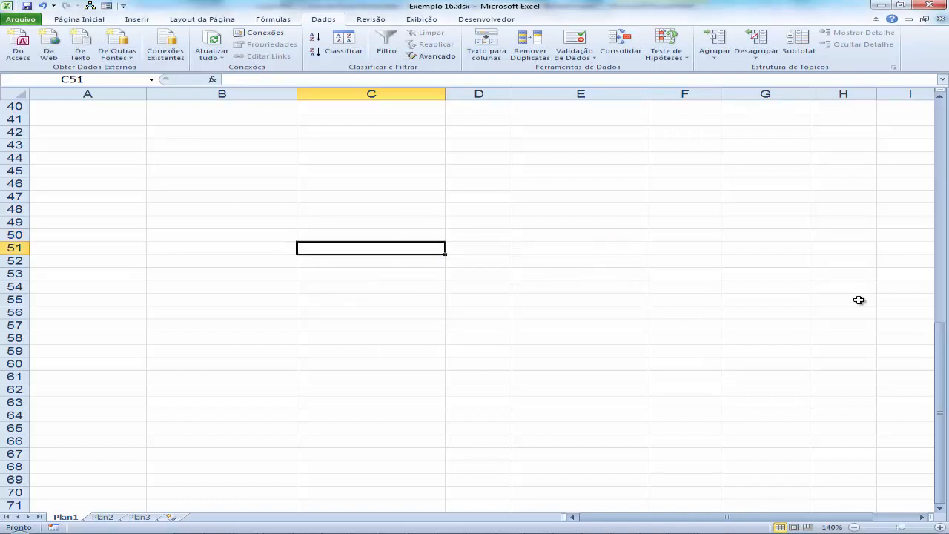
Test a cell outside the validated range by entering 05/05/2017 in C51, and clear the entry
type("05/0")
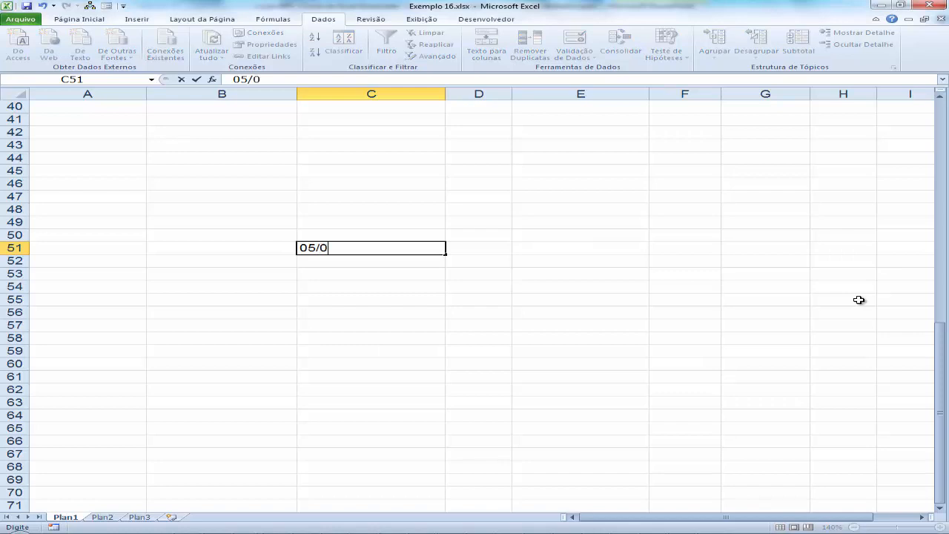
type("5/2017")
key("Return")
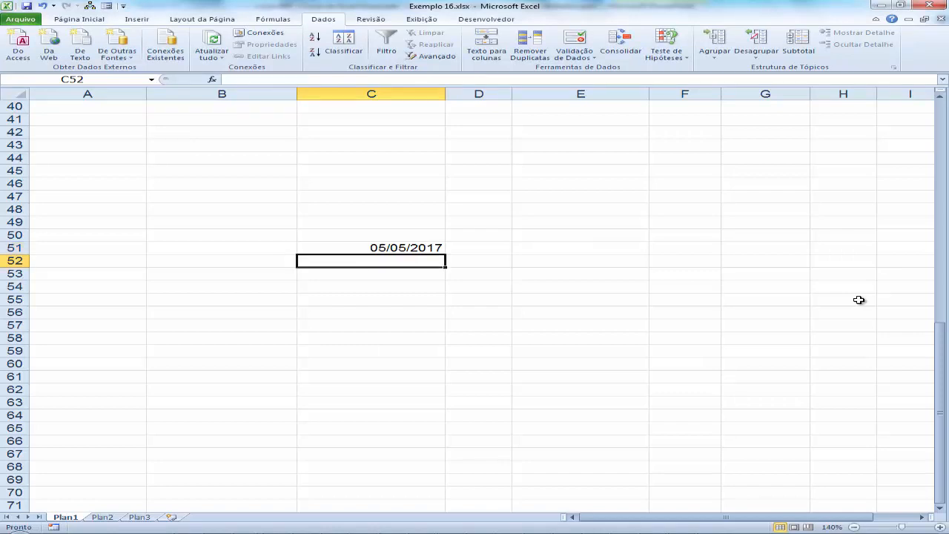
key("Up")
key("Up")
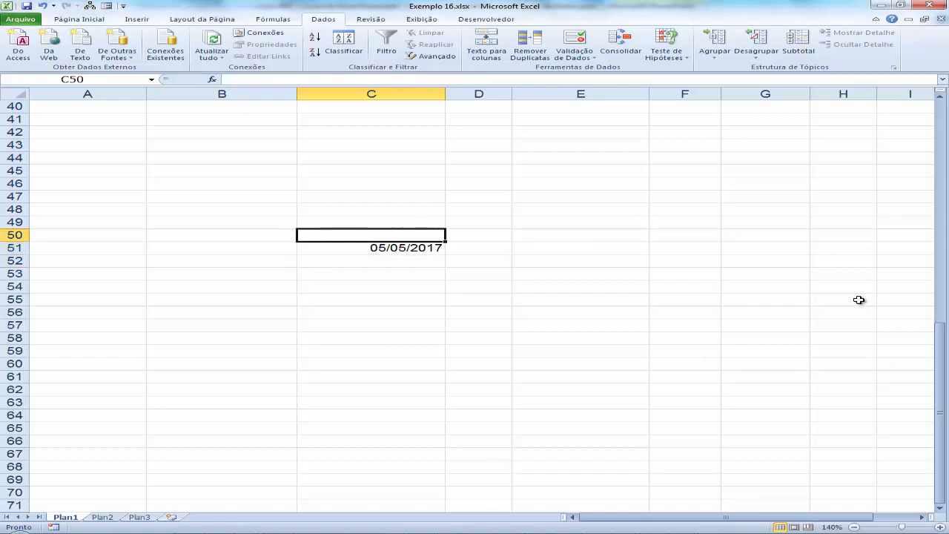
key("Down")
key("Delete")
Return to the table at the start of the sheet and review the Data de Arrecadação and Cidade columns
key("Up")
key("Up")
key("Up")
key("Up")
key("Up")
key("Up")
key("Up")
key("Up")
key("Up")
key("Up")
key("Up")
key("Up")
key("Up")
key("Up")
key("Up")
key("Up")
key("Up")
key("Up")
key("Up")
key("Up")
key("Up")
key("Up")
key("Up")
key("Up")
key("Up")
key("Up")
key("Up")
key("Up")
key("Up")
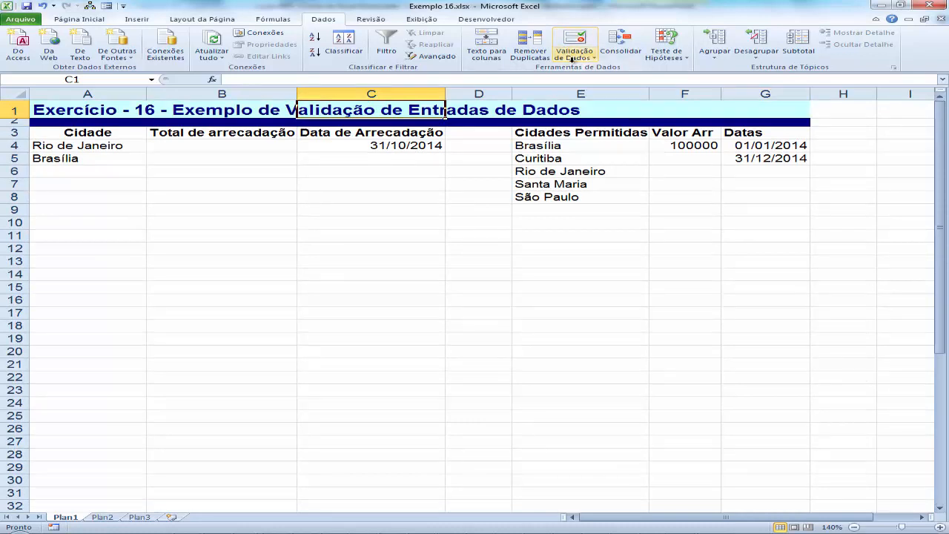
left_click(409, 160)
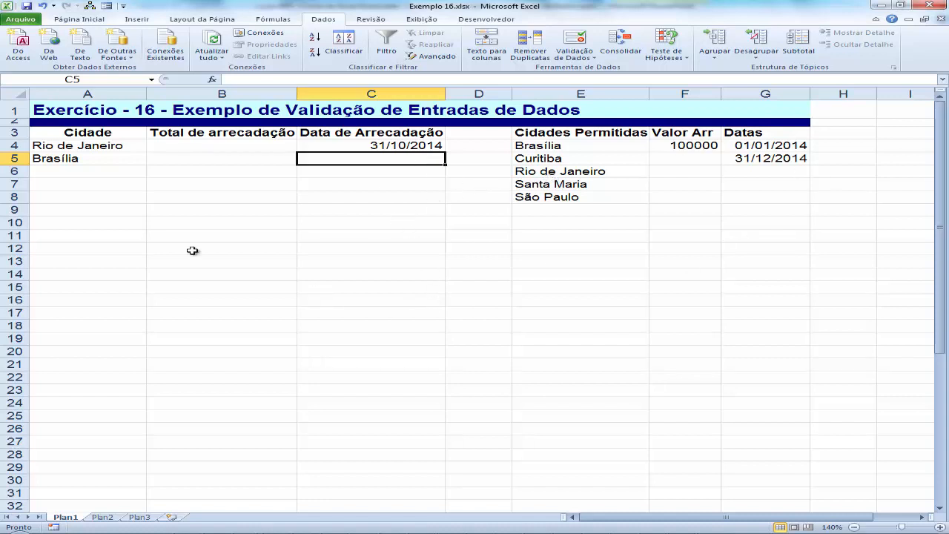
left_click(88, 136)
left_click(88, 145)
left_click(92, 136)
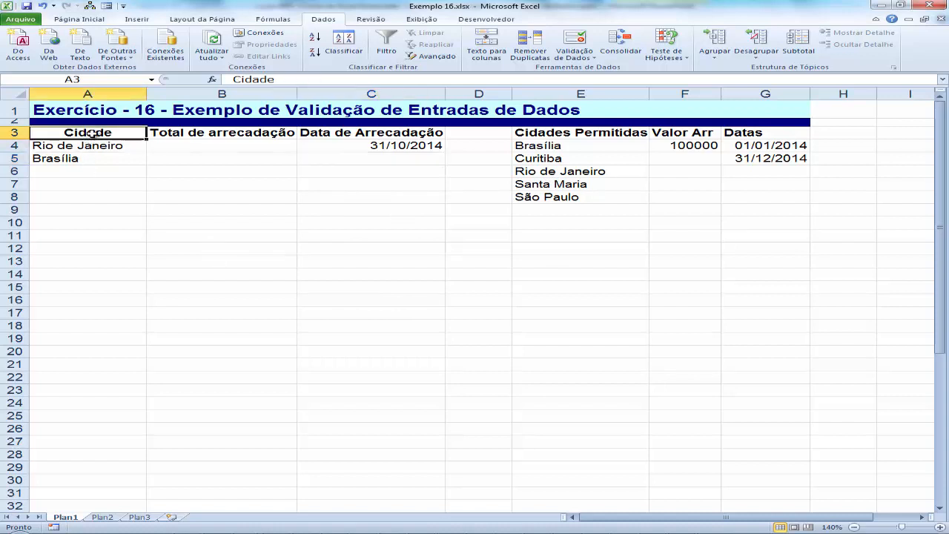